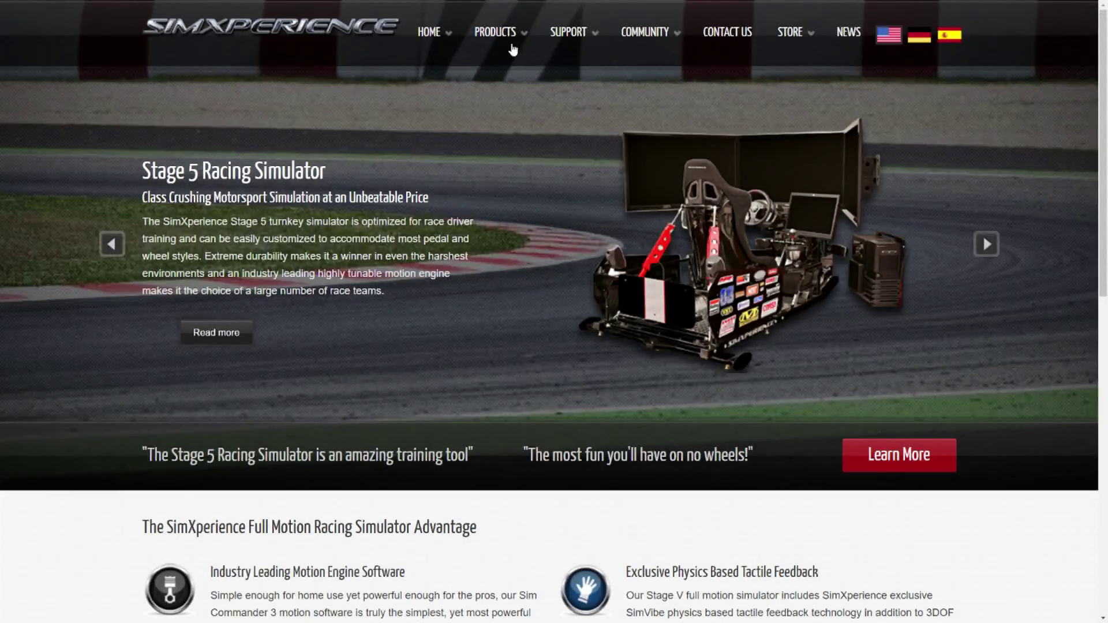
Open the Sim Commander 4 page from the website's PRODUCTS > SOFTWARE menu.
mouse_move(506, 36)
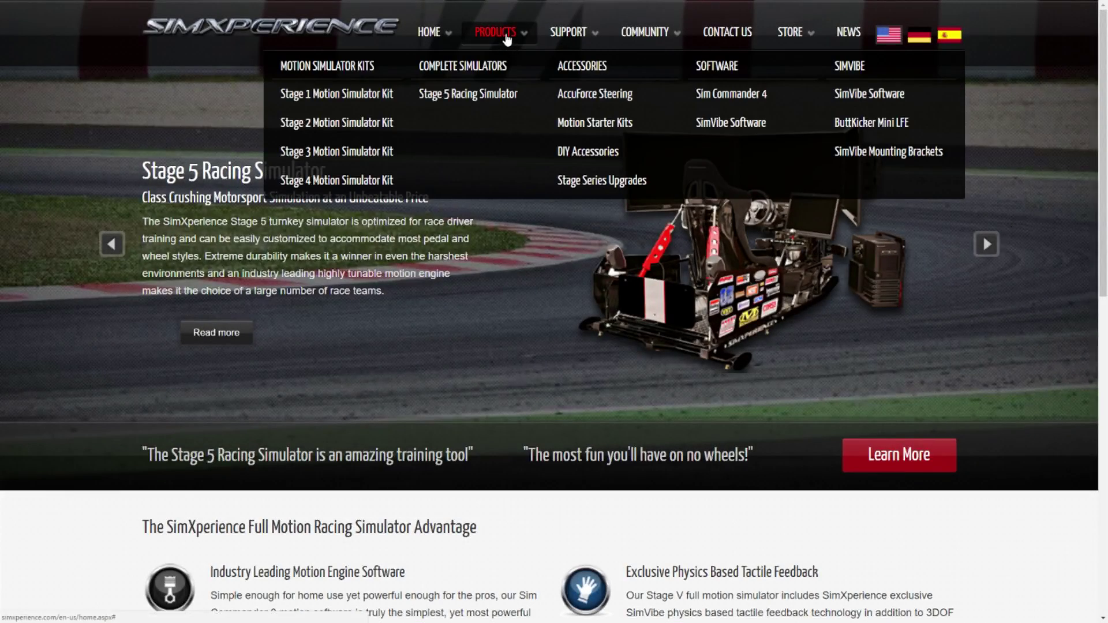
left_click(726, 94)
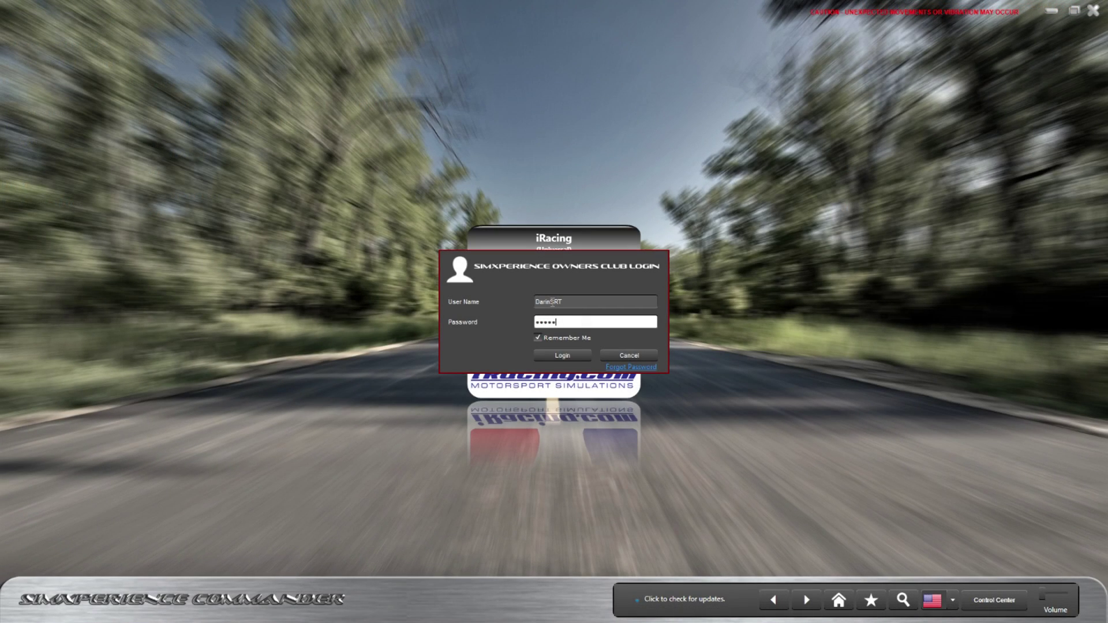
Finish entering the password, log in to the Owners Club, and open the SimXperience Developers Blog.
type("**")
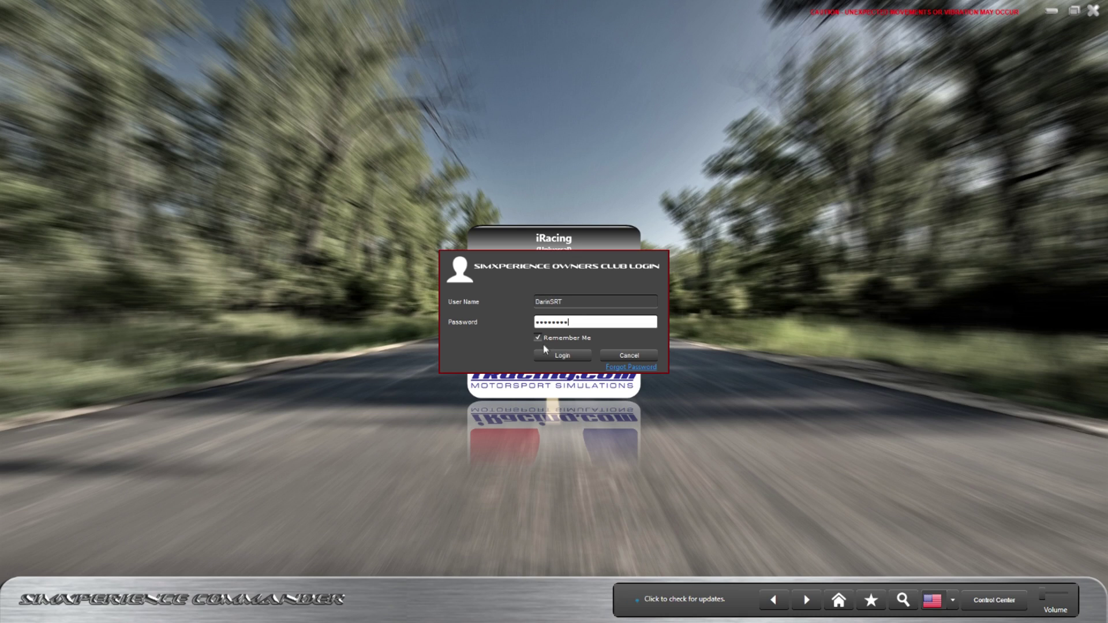
left_click(560, 352)
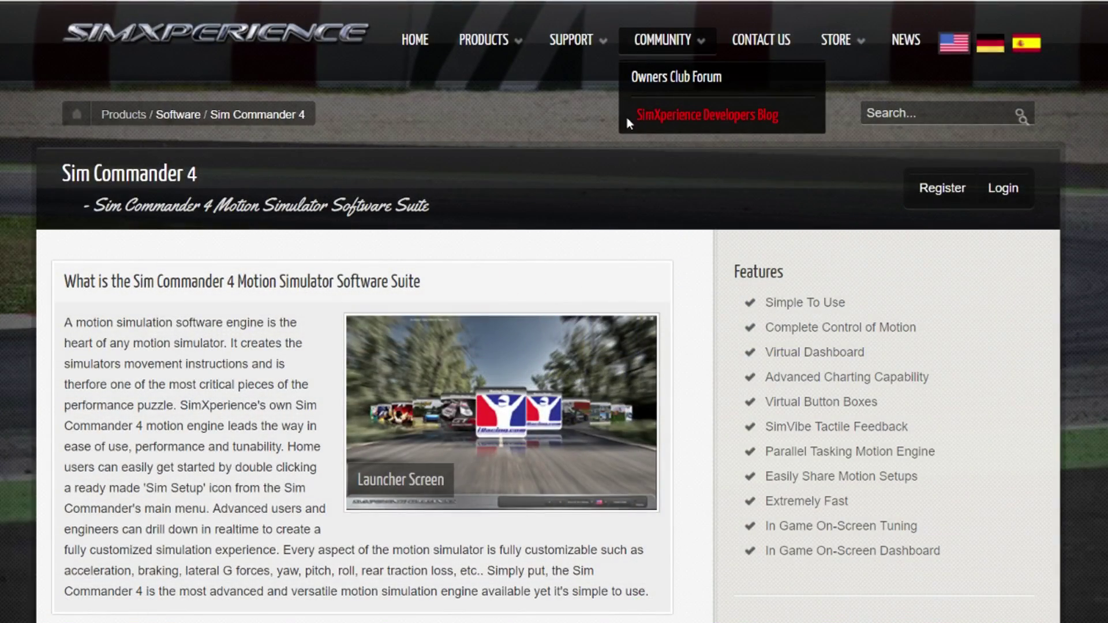
left_click(627, 117)
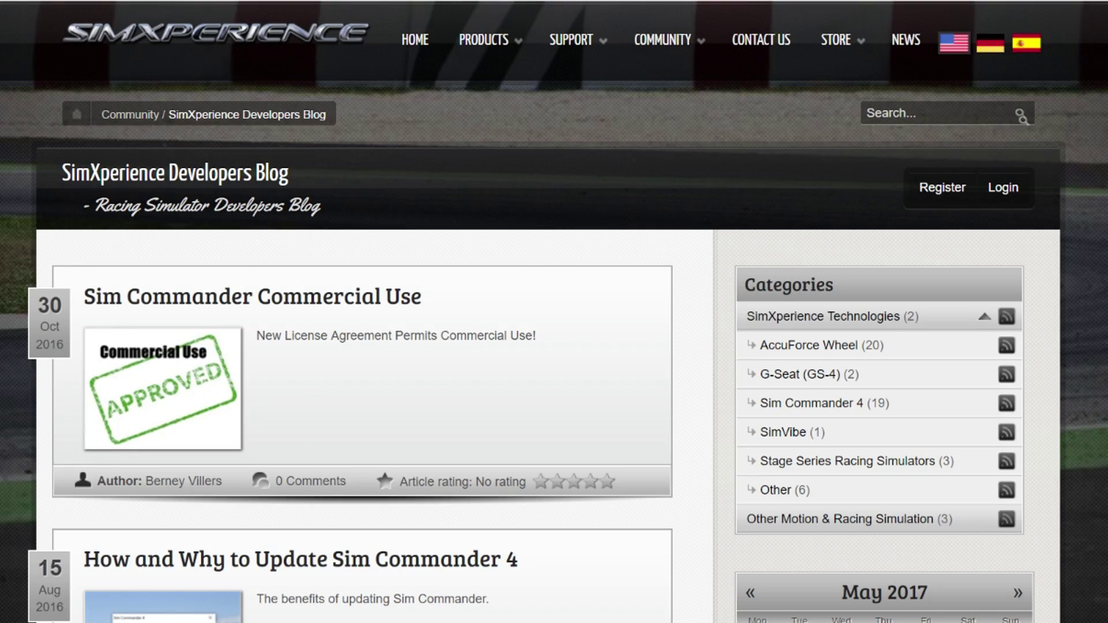
Open the 'How and Why to Update Sim Commander 4' blog post and read down through it.
scroll(555, 235, "down", 5)
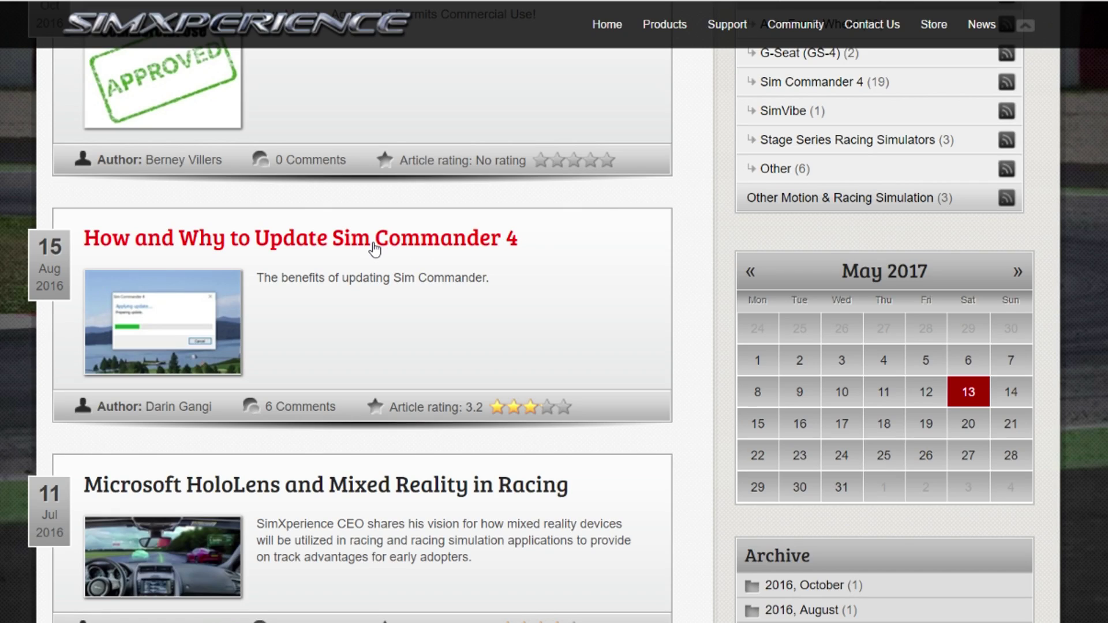
left_click(374, 247)
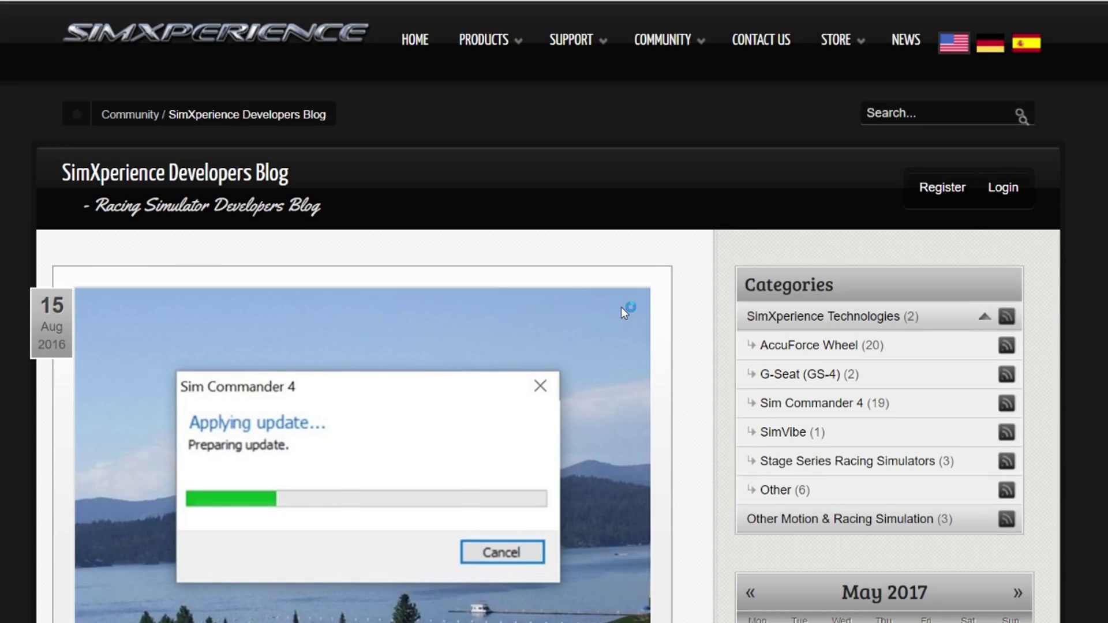
scroll(554, 311, "down", 7)
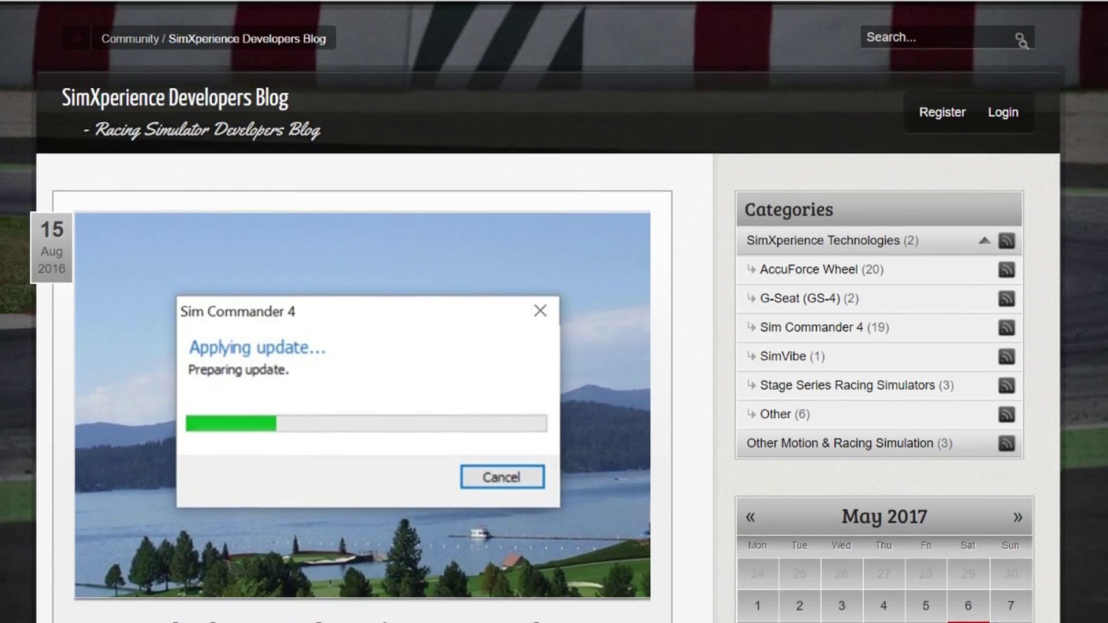
scroll(554, 311, "down", 6)
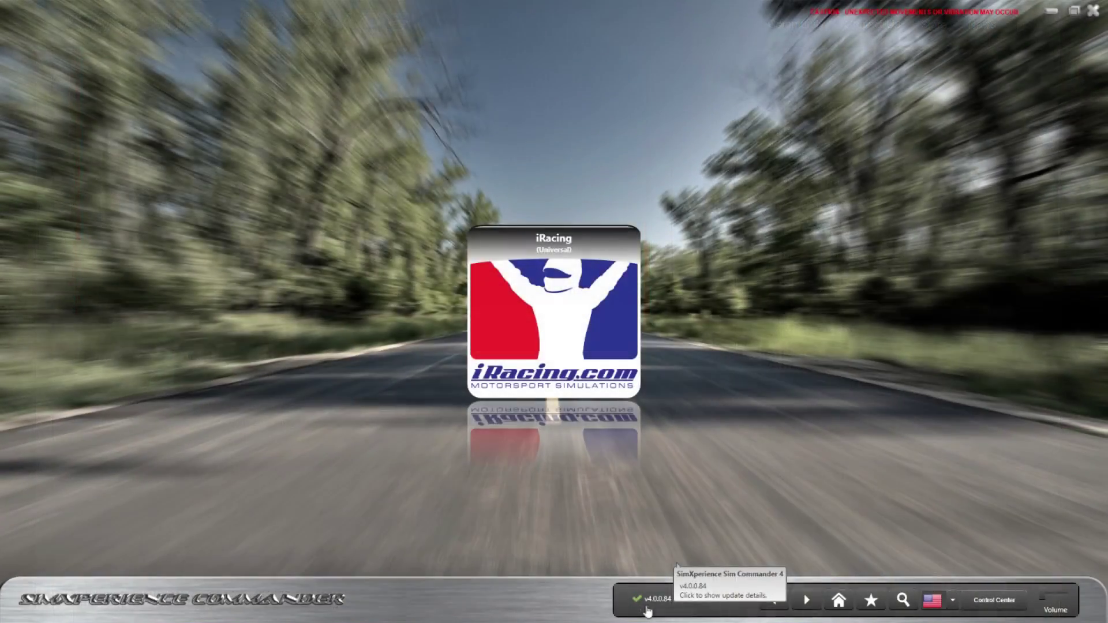
left_click(700, 602)
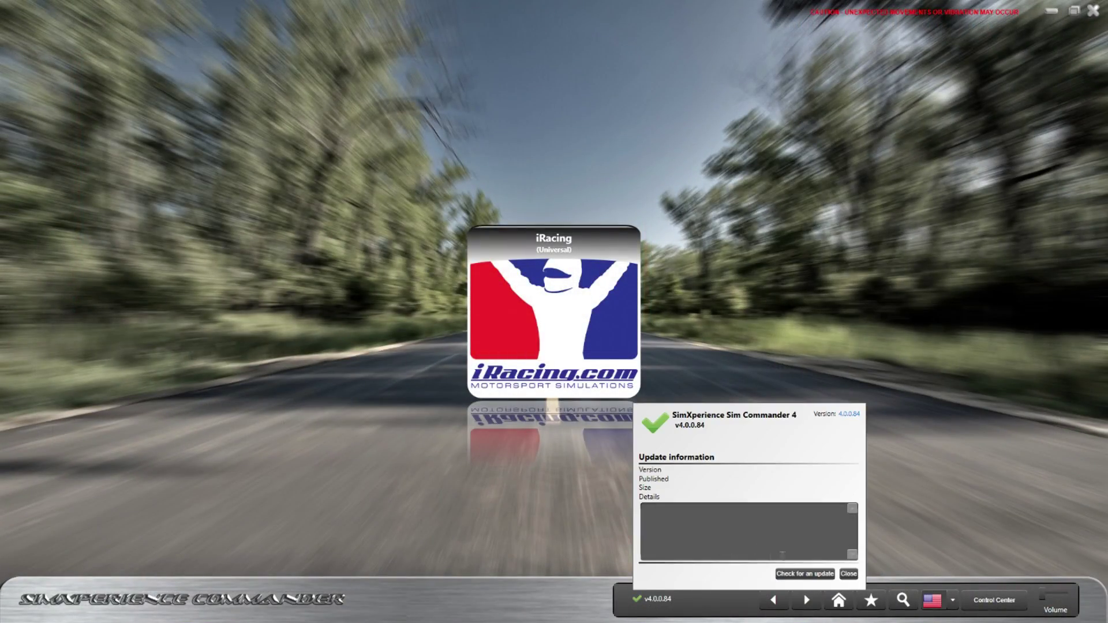
left_click(848, 574)
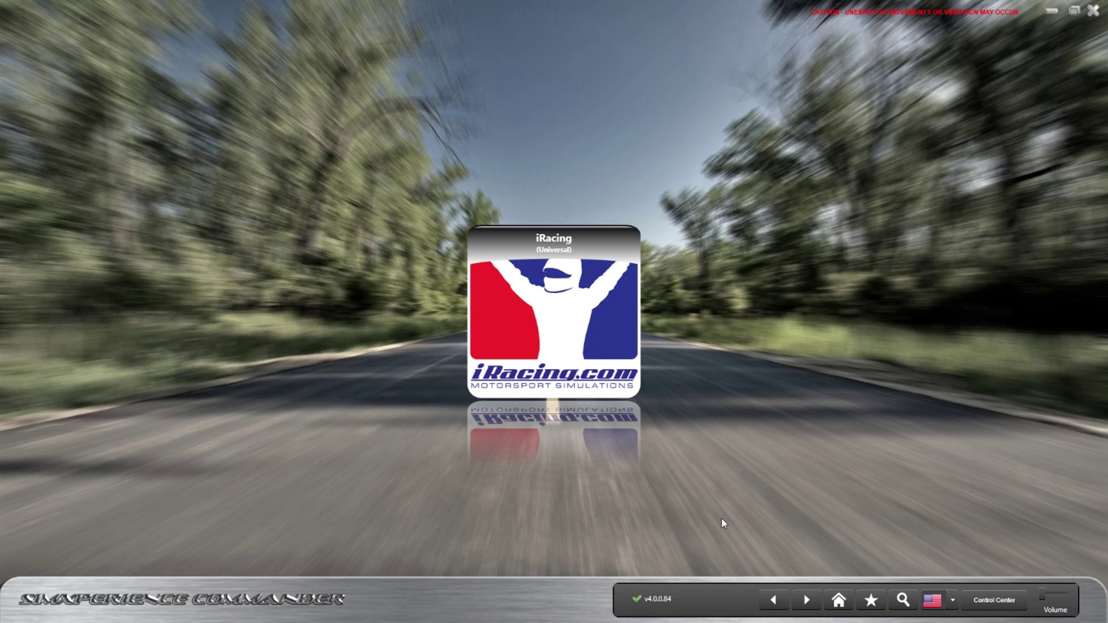
left_click(1002, 601)
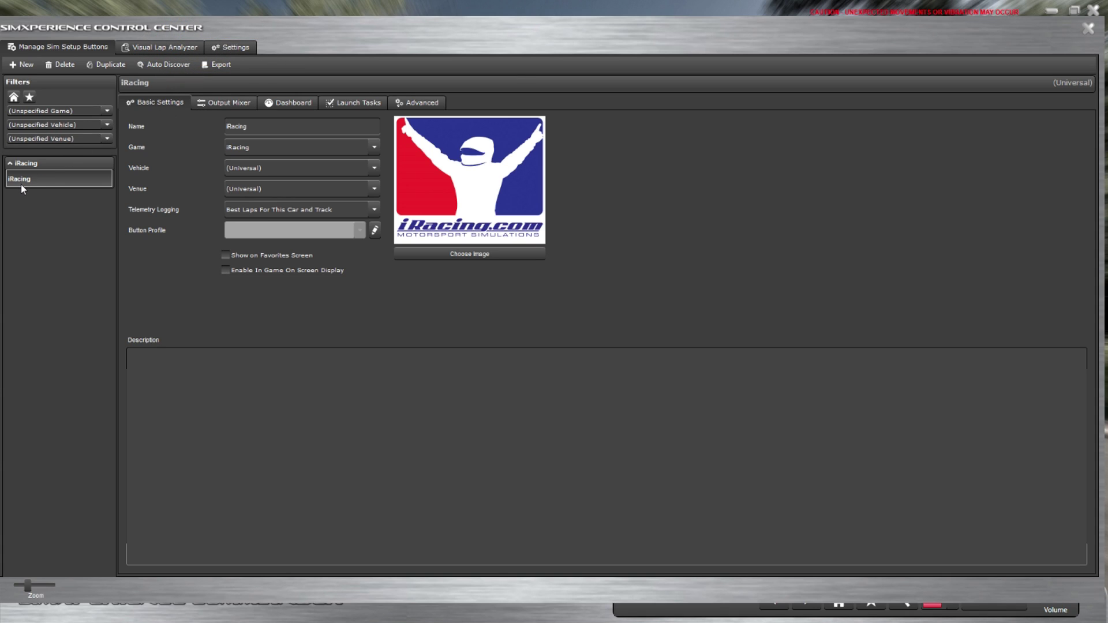
Duplicate the iRacing profile and rename the copy 'iRacing Engine Vib Test'.
left_click(102, 66)
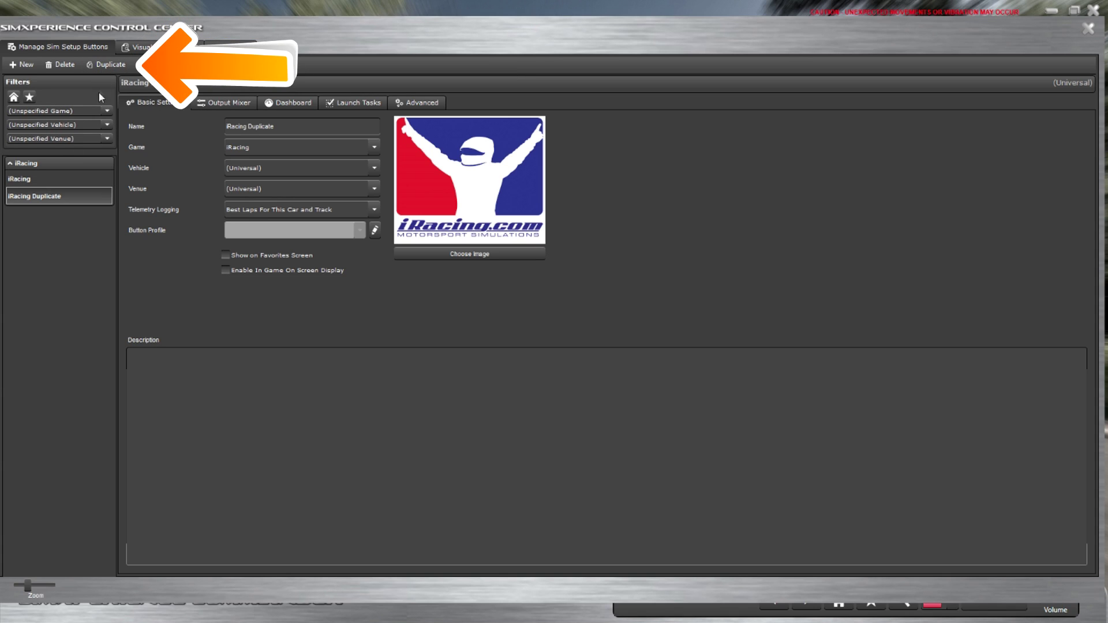
left_click_drag(275, 126, 252, 127)
type("Eng")
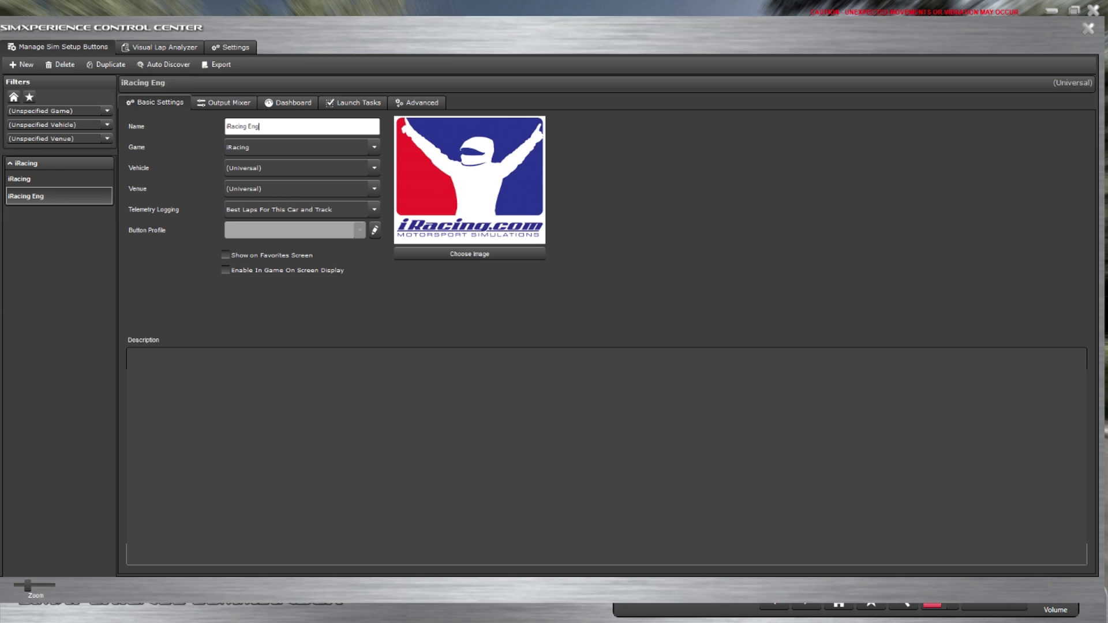
type("ine Vib Test")
In the Output Mixer, pick Engine Vibration With Harmonics and Load as a new SimVibe Chassis effect.
left_click(211, 103)
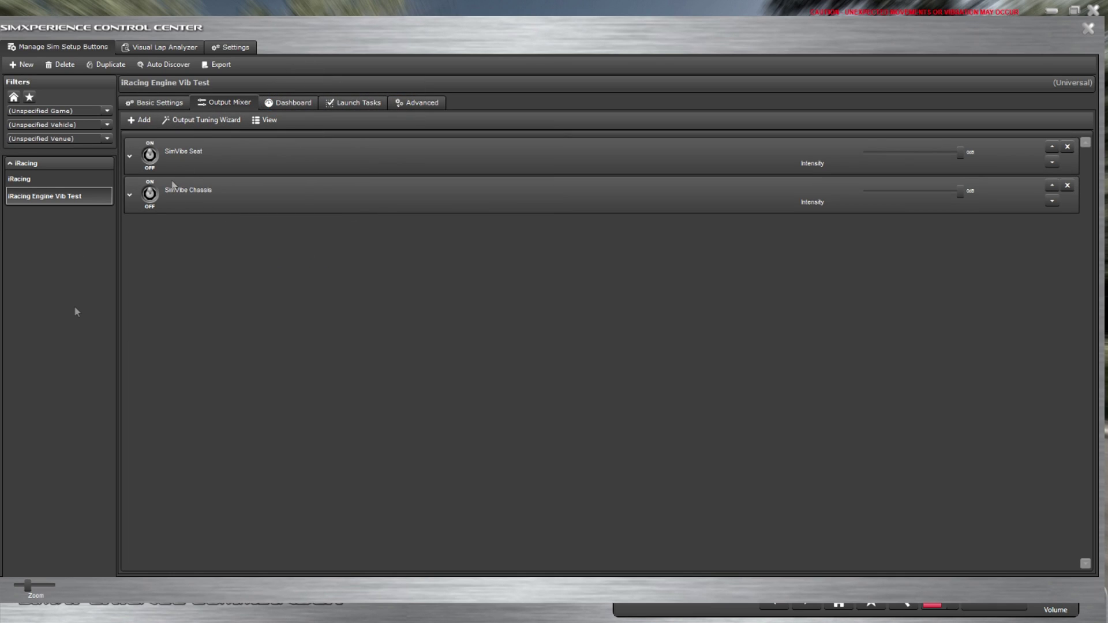
left_click(130, 195)
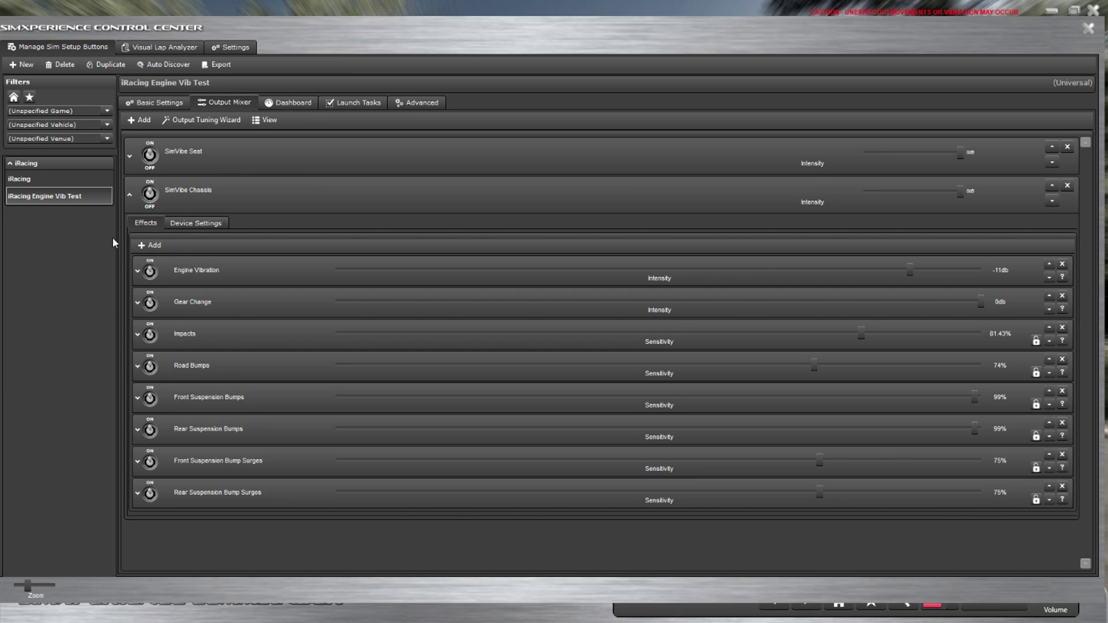
left_click(154, 246)
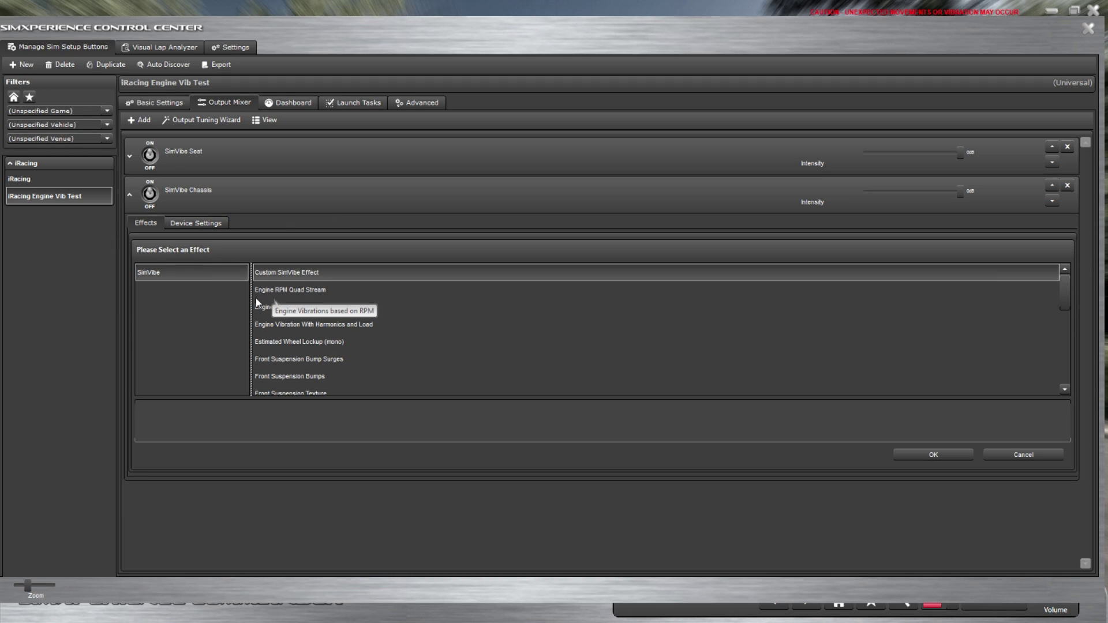
left_click(331, 327)
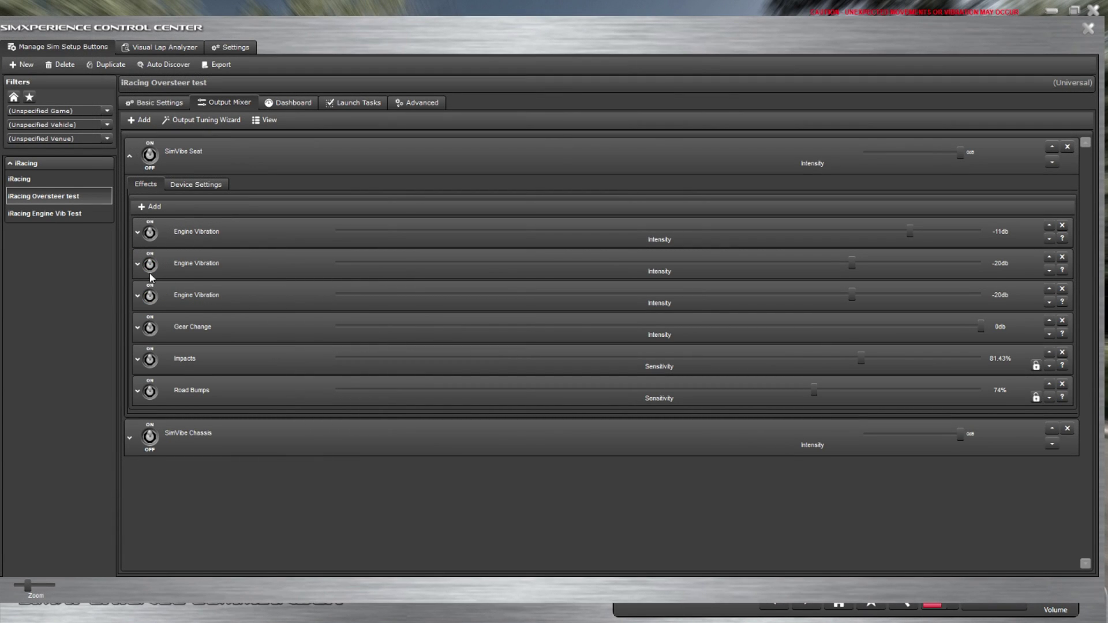
left_click(138, 233)
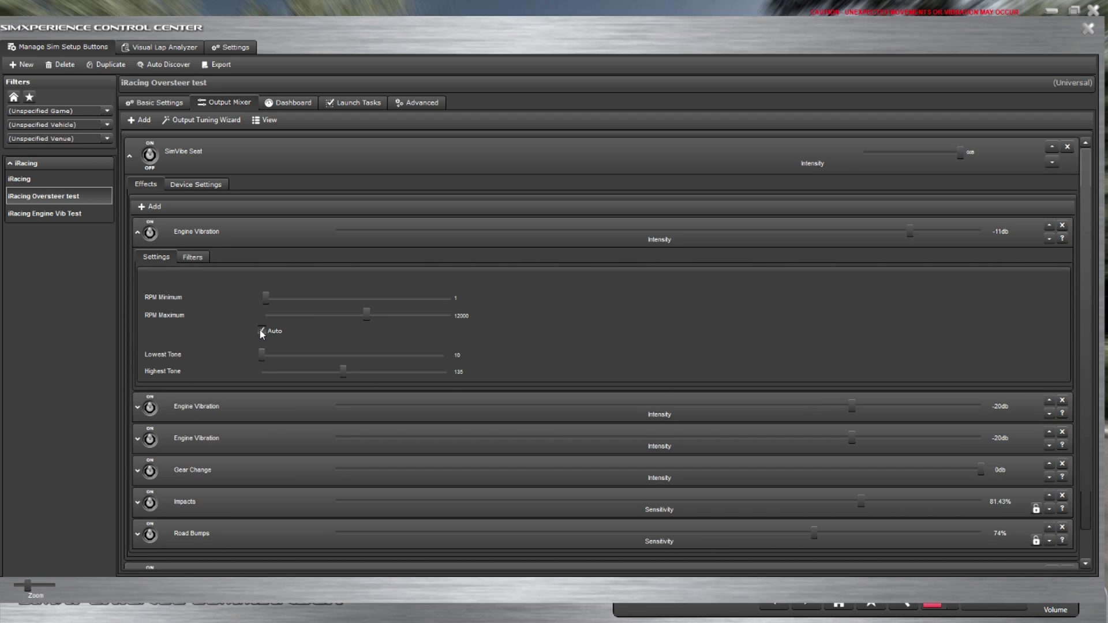
left_click(138, 234)
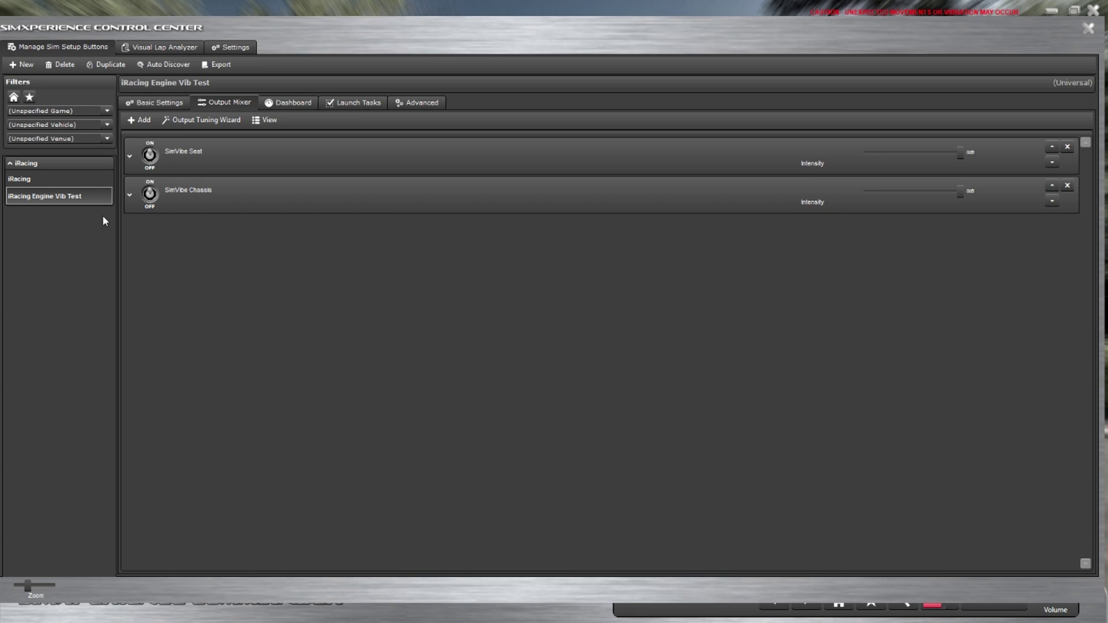
Add Engine Vibration With Harmonics and Load to SimVibe Chassis, enable it, and disable the original Engine Vibration.
left_click(129, 195)
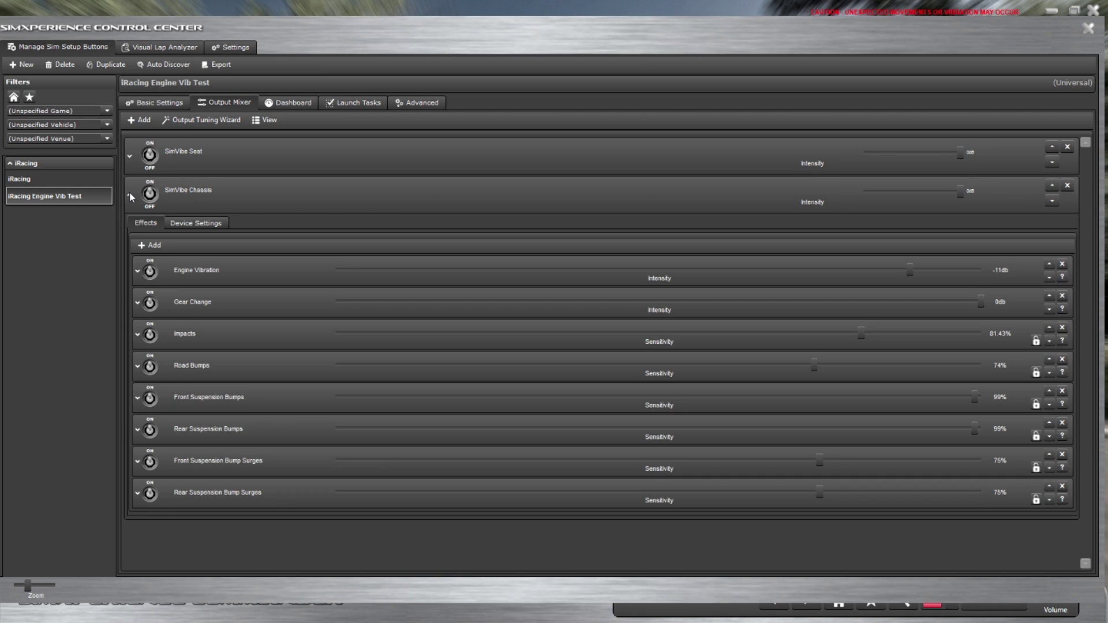
left_click(157, 251)
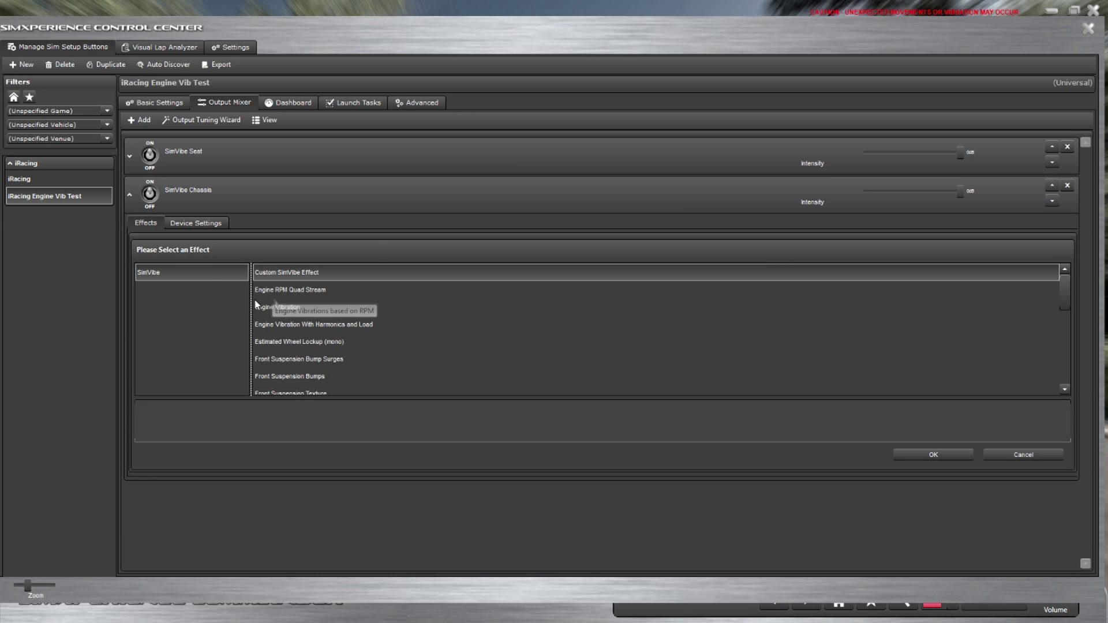
left_click(502, 324)
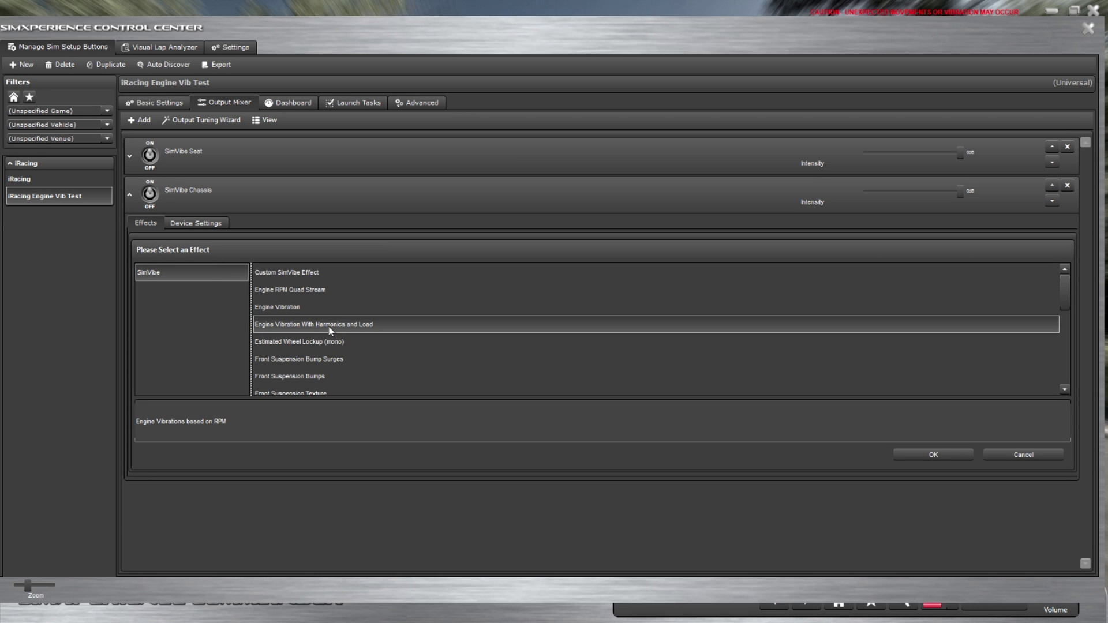
left_click(933, 453)
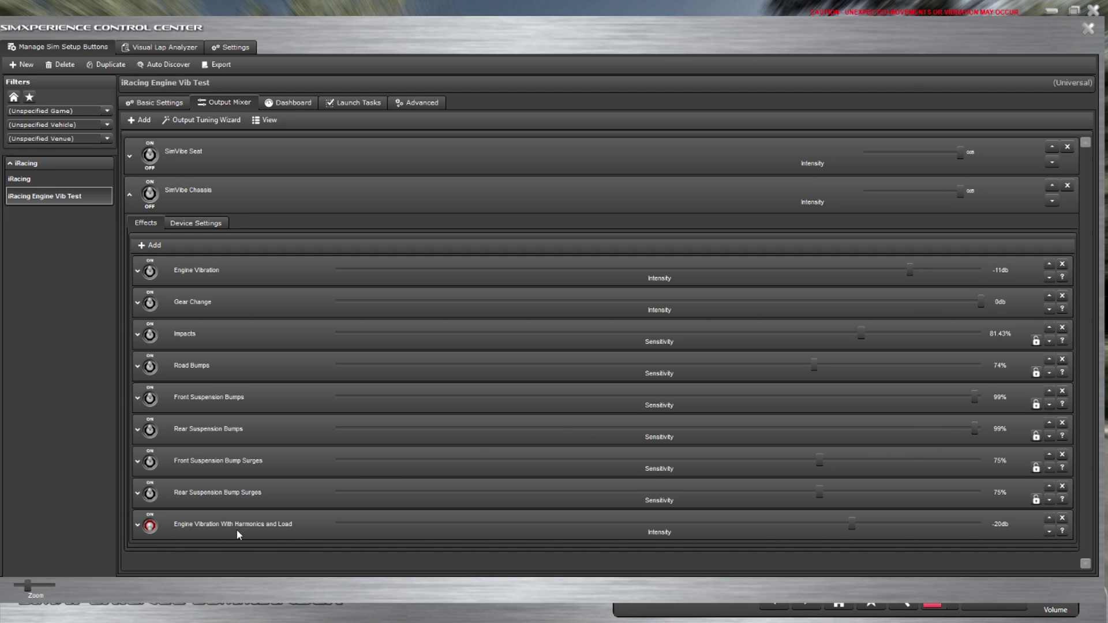
left_click(149, 526)
left_click(149, 273)
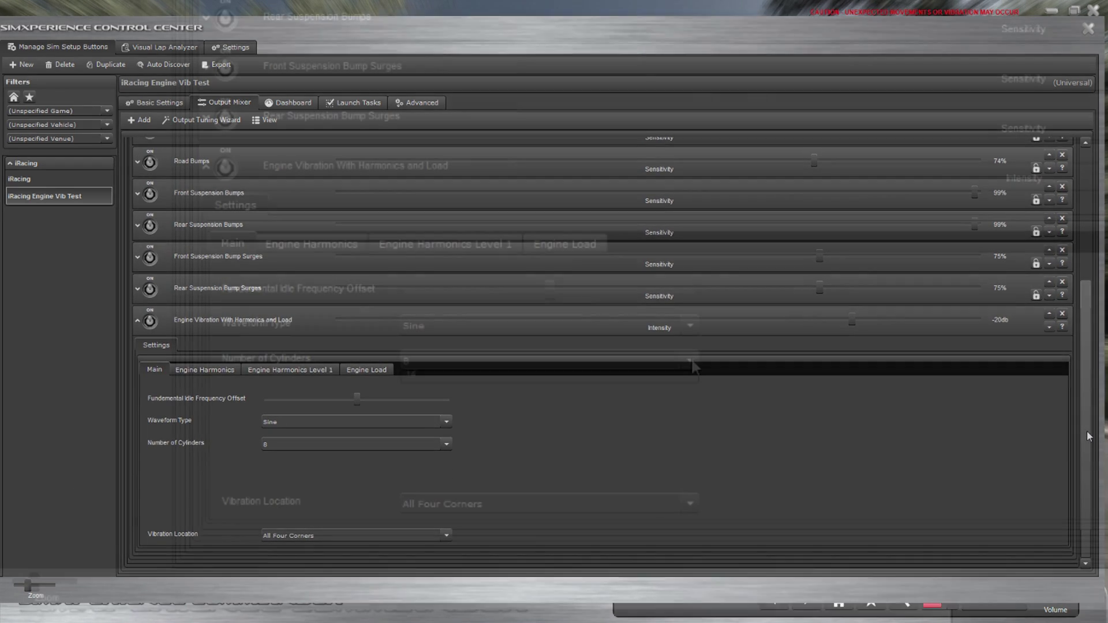
Review the cylinders, waveform type and vibration location options, keeping All Four Corners.
left_click(448, 460)
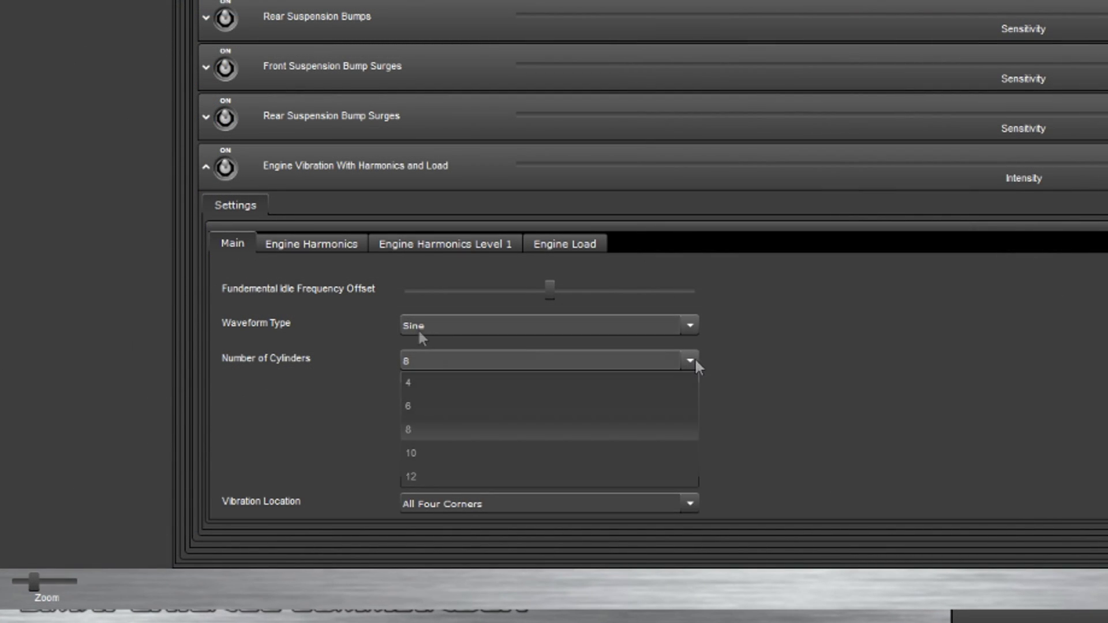
left_click(690, 323)
left_click(691, 326)
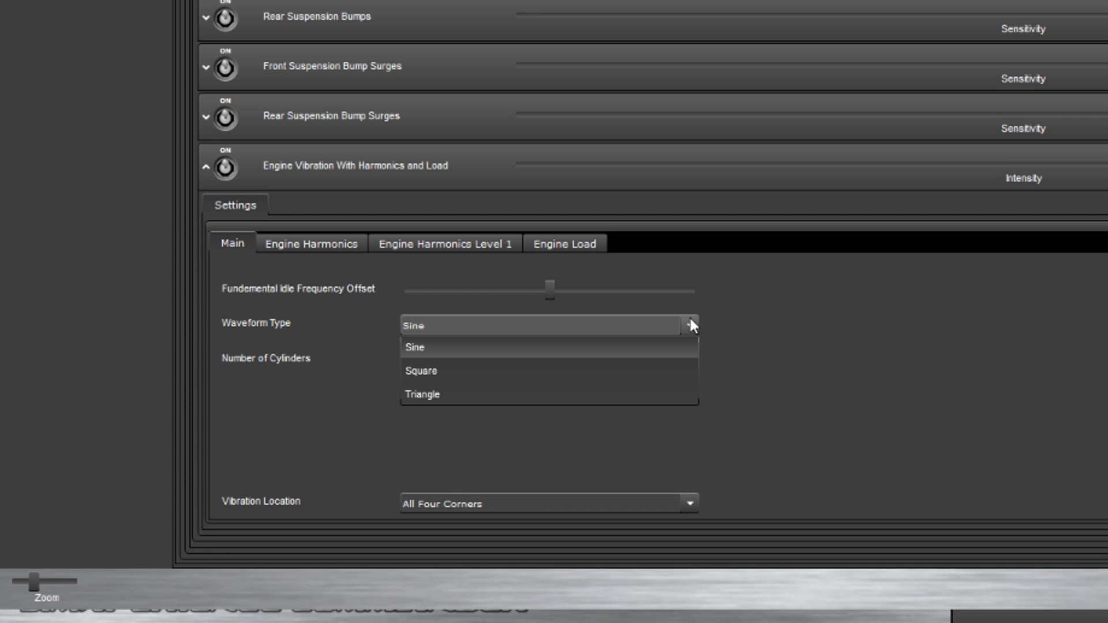
left_click(691, 325)
left_click(687, 503)
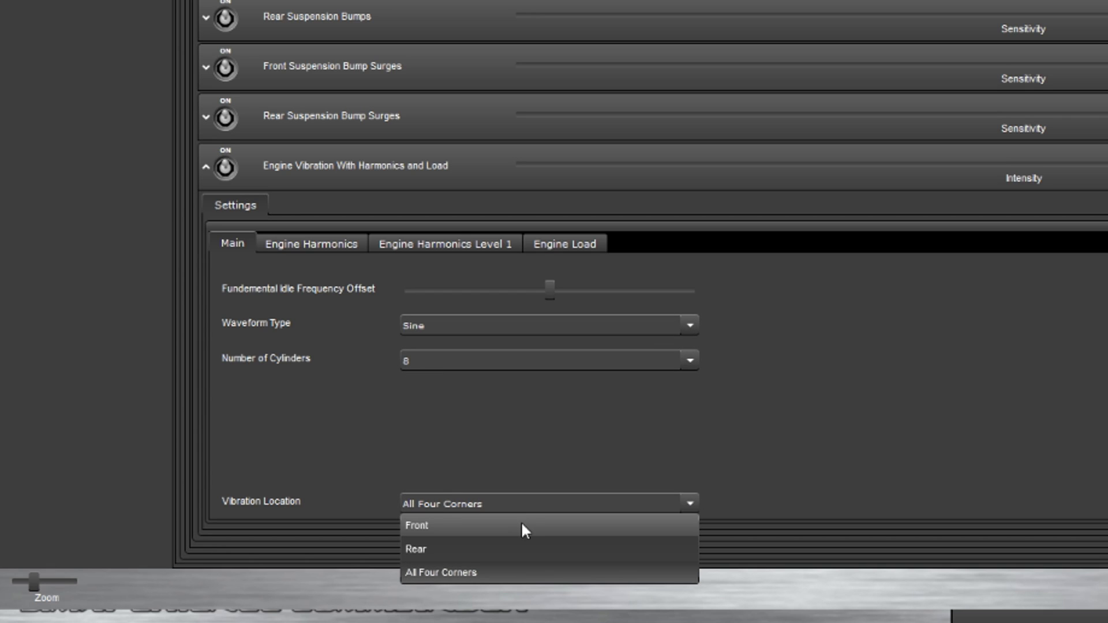
left_click(548, 502)
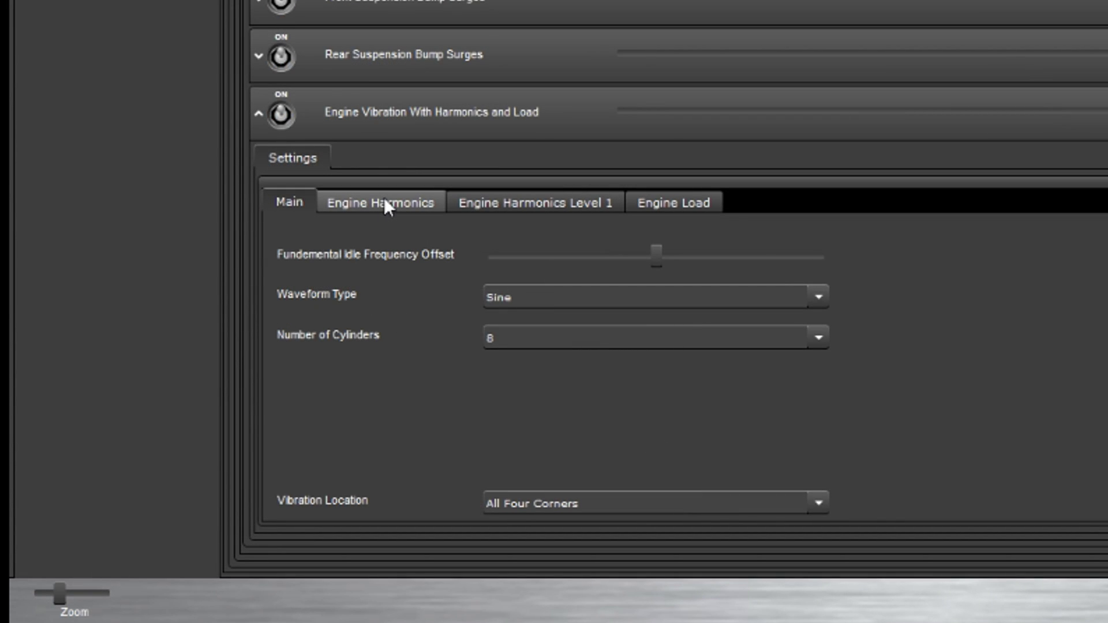
Browse the Engine Harmonics, Engine Harmonics Level 1 and Engine Load settings.
left_click(386, 206)
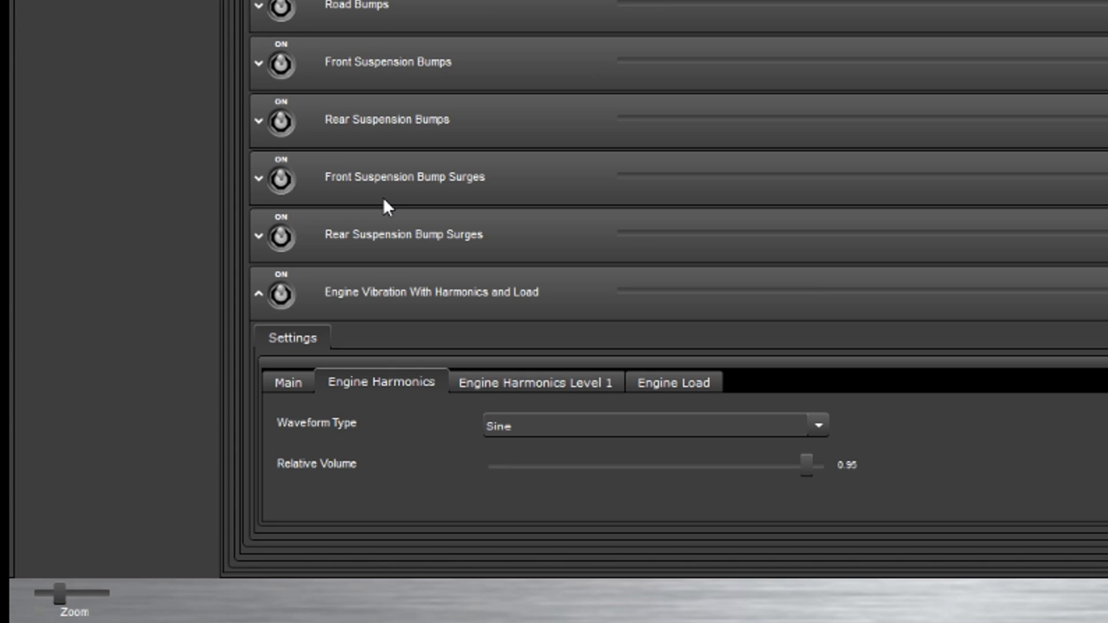
left_click(510, 383)
left_click(674, 382)
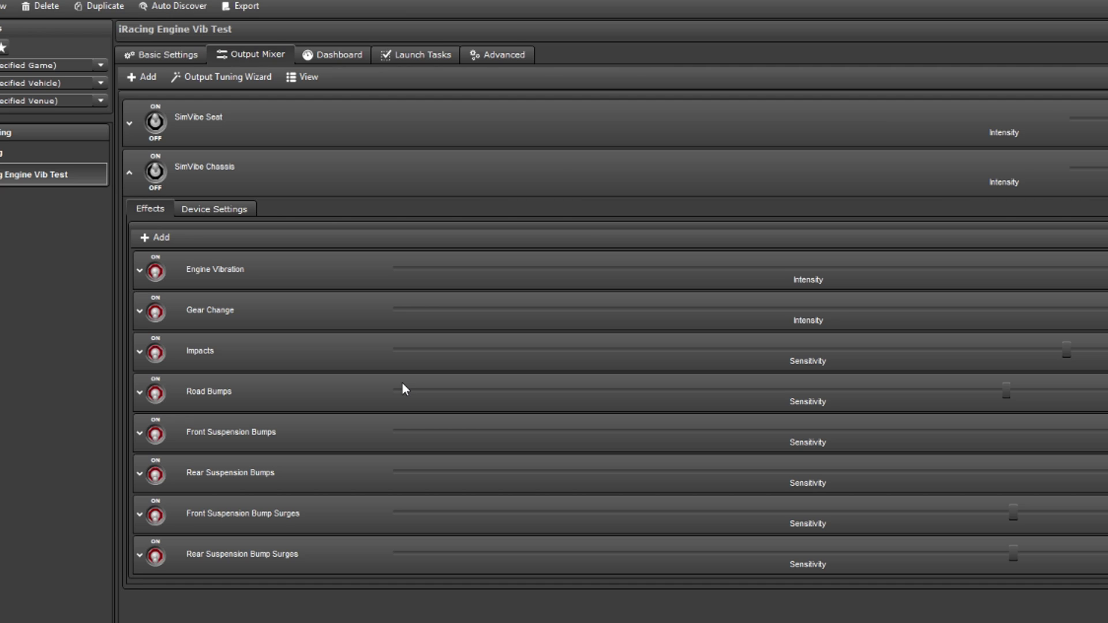
Add Engine RPM Quad Stream to the SimVibe Chassis effects and show its settings.
left_click(157, 241)
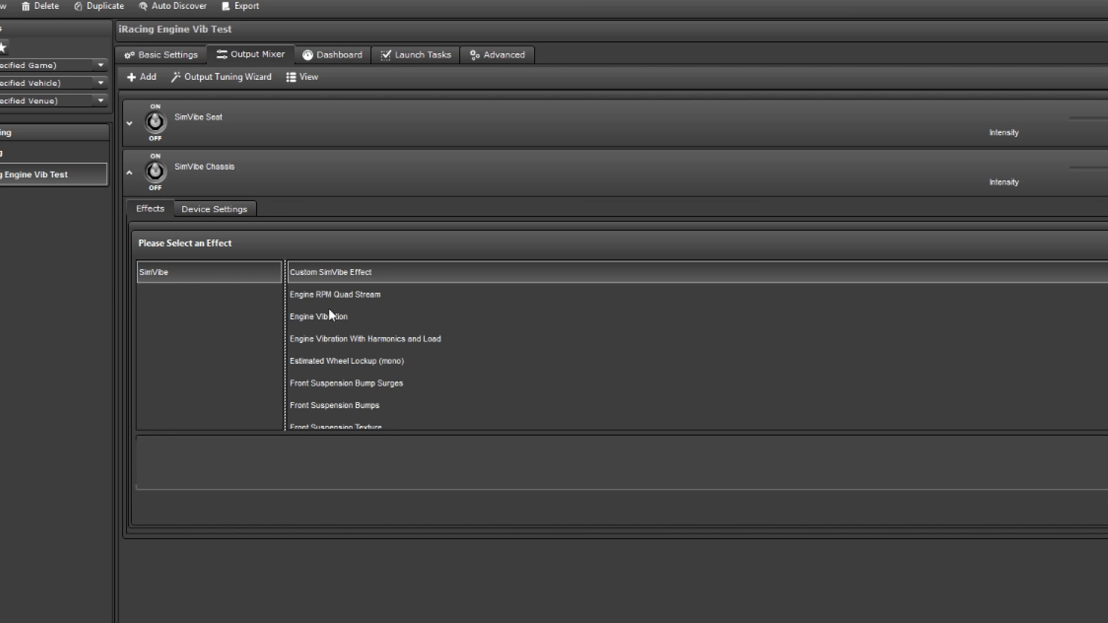
left_click(327, 294)
left_click(970, 471)
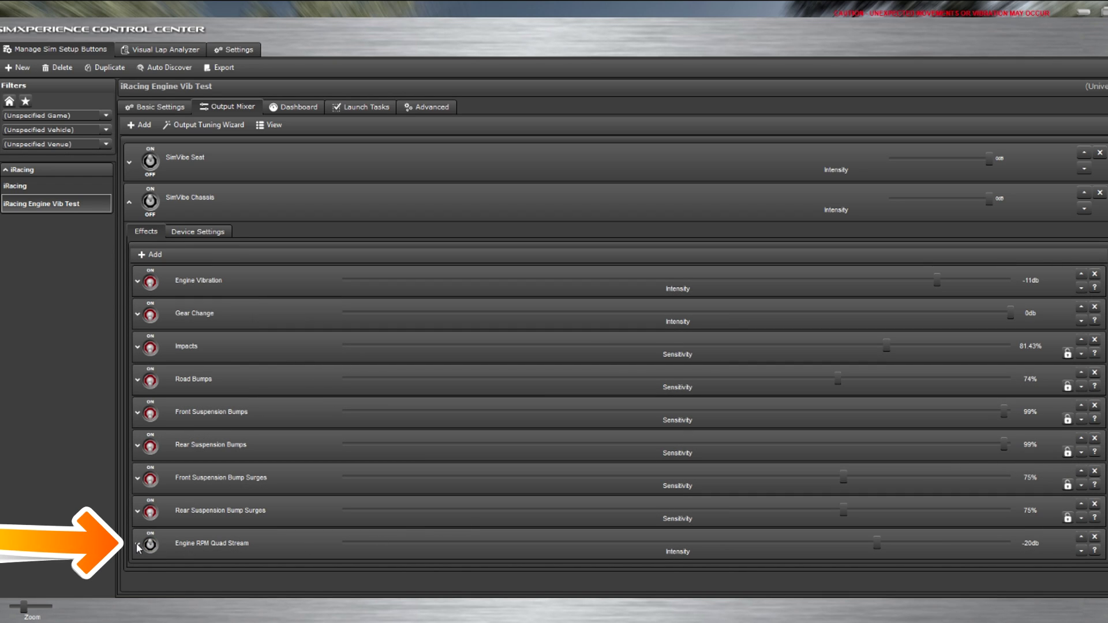
left_click(137, 545)
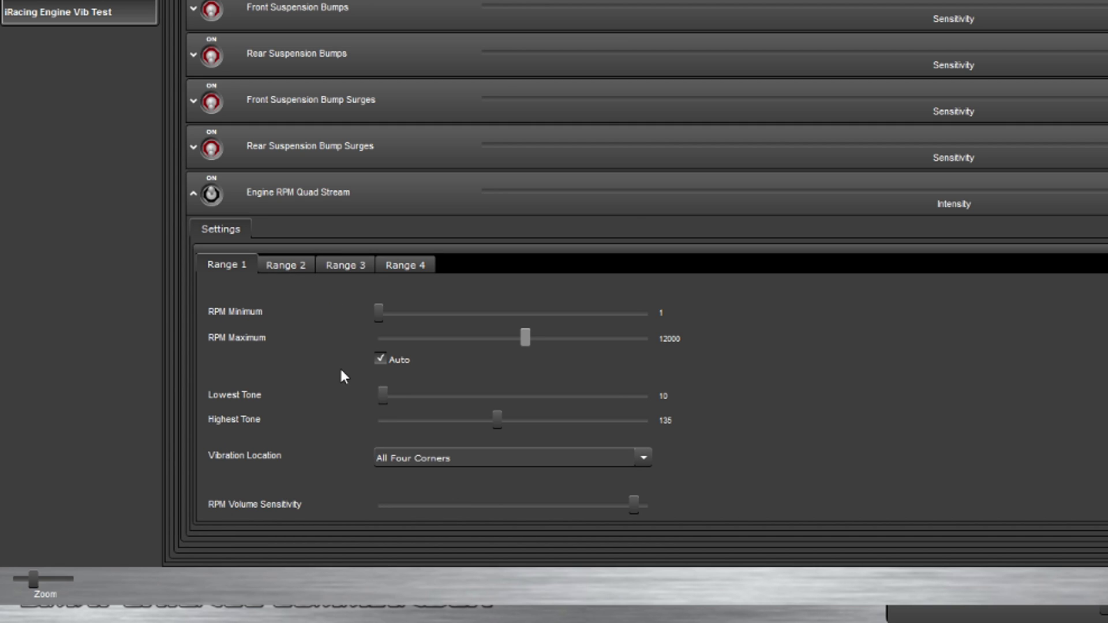
Keep All Four Corners and give Range 1 a manual RPM maximum of about 6775.
left_click(644, 458)
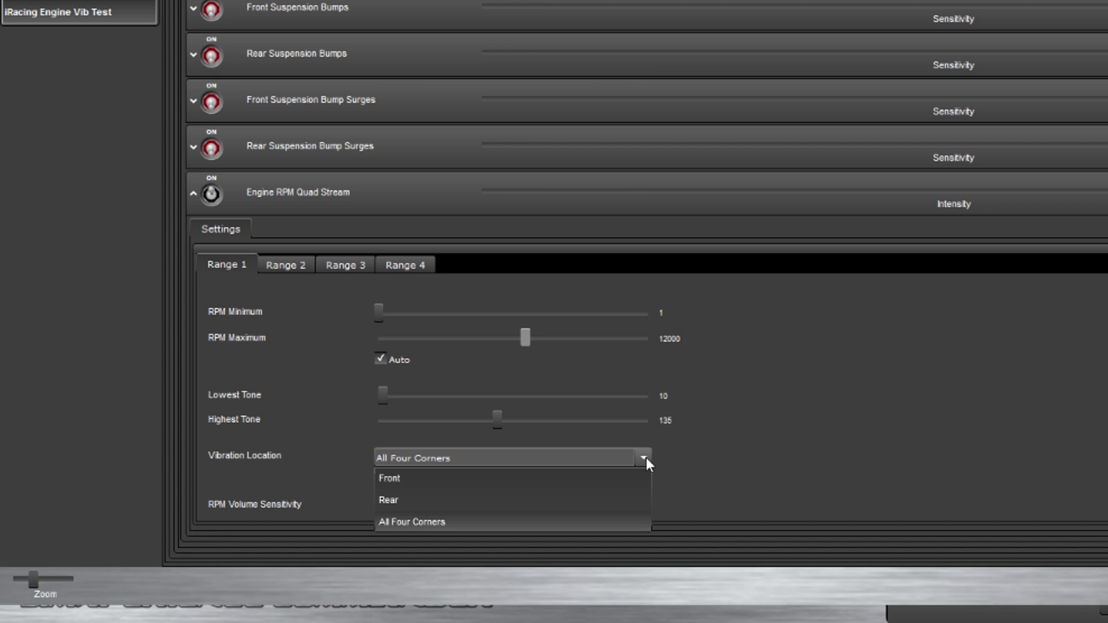
left_click(646, 459)
mouse_move(383, 310)
left_mouse_down()
mouse_move(428, 314)
mouse_move(378, 311)
left_mouse_up()
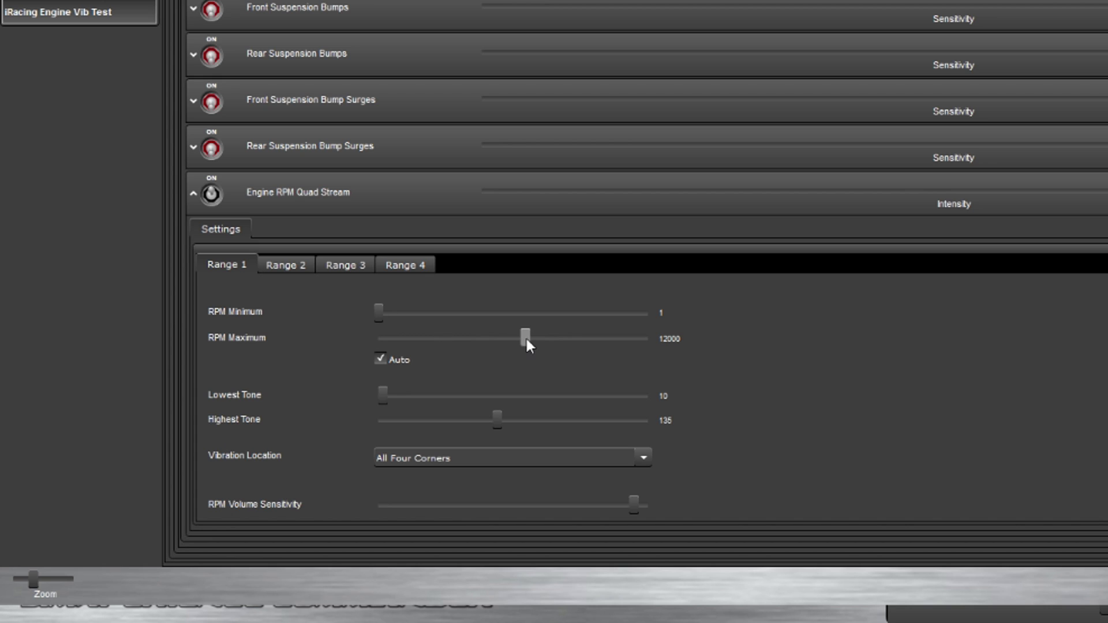
left_click(384, 360)
left_click_drag(524, 336, 459, 332)
Set Range 2 to span about 3791–7819 RPM.
left_click(302, 273)
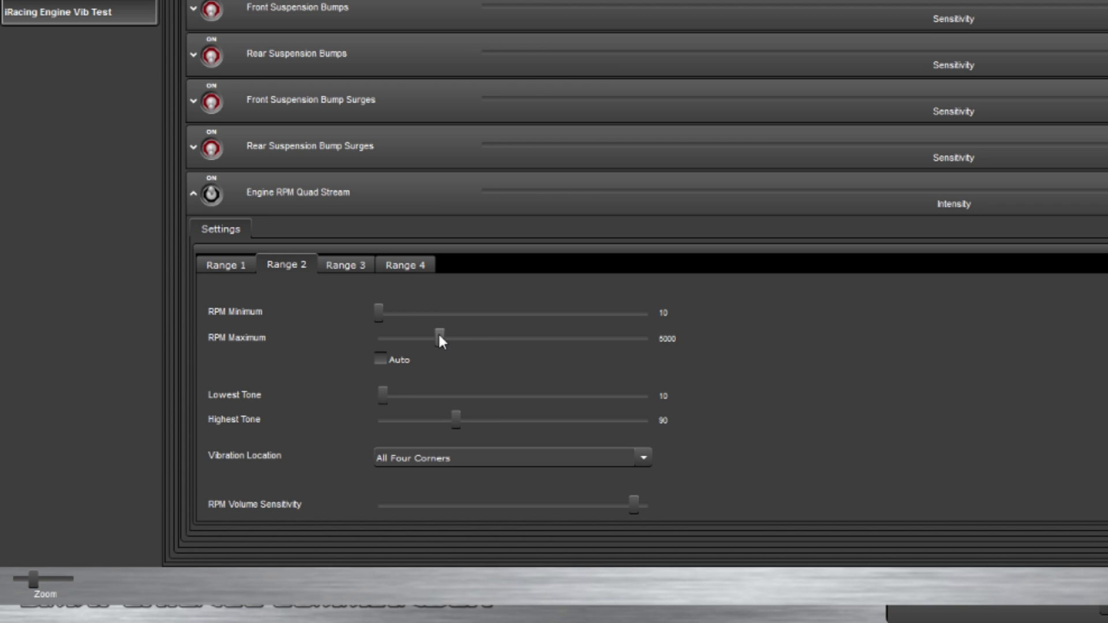
left_click_drag(440, 340, 474, 344)
left_click_drag(379, 315, 431, 317)
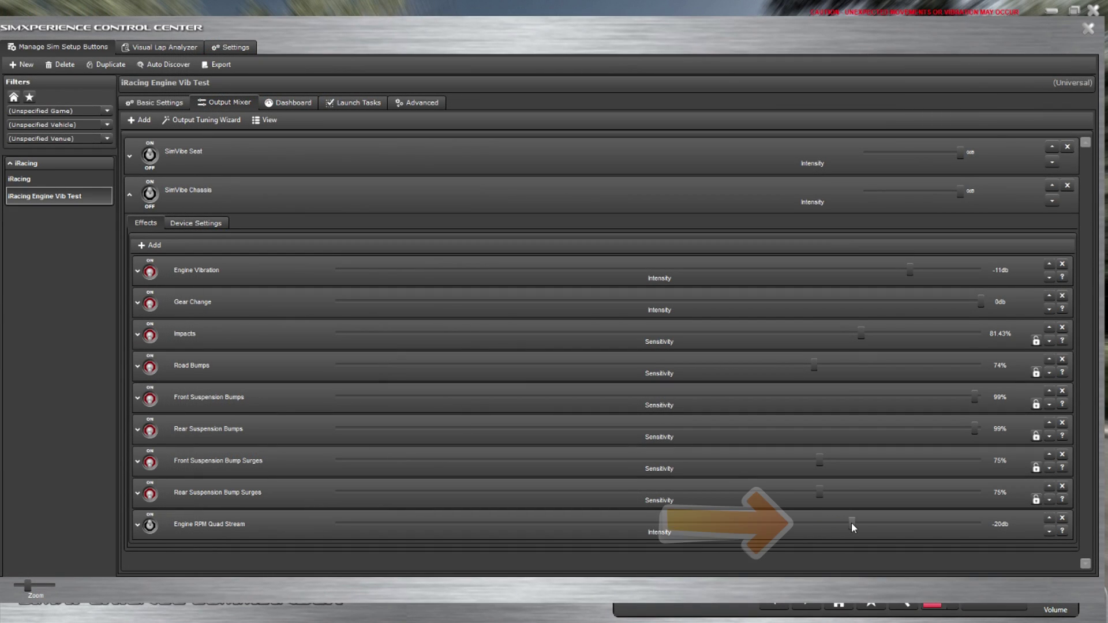
Set the Engine RPM Quad Stream intensity to -18db.
left_click_drag(851, 522, 777, 541)
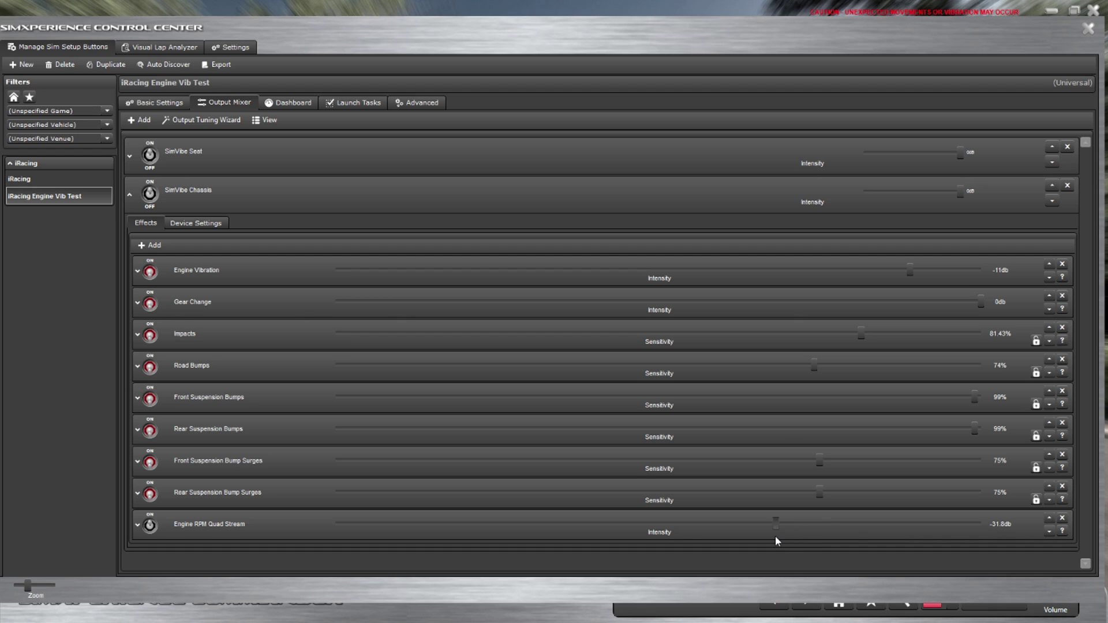
mouse_move(858, 534)
left_mouse_down()
mouse_move(925, 527)
mouse_move(863, 527)
left_mouse_up()
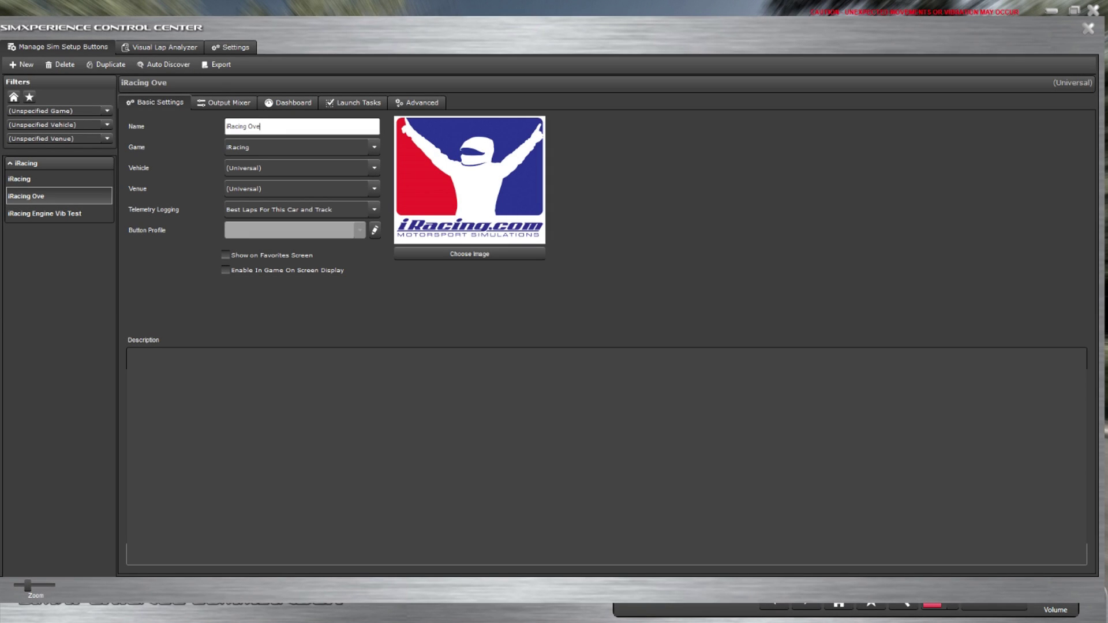
Name the profile 'iRacing Oversteer test' and give SimVibe Seat a 55% Oversteer effect.
type("test")
key("BackSpace")
key("BackSpace")
key("BackSpace")
key("BackSpace")
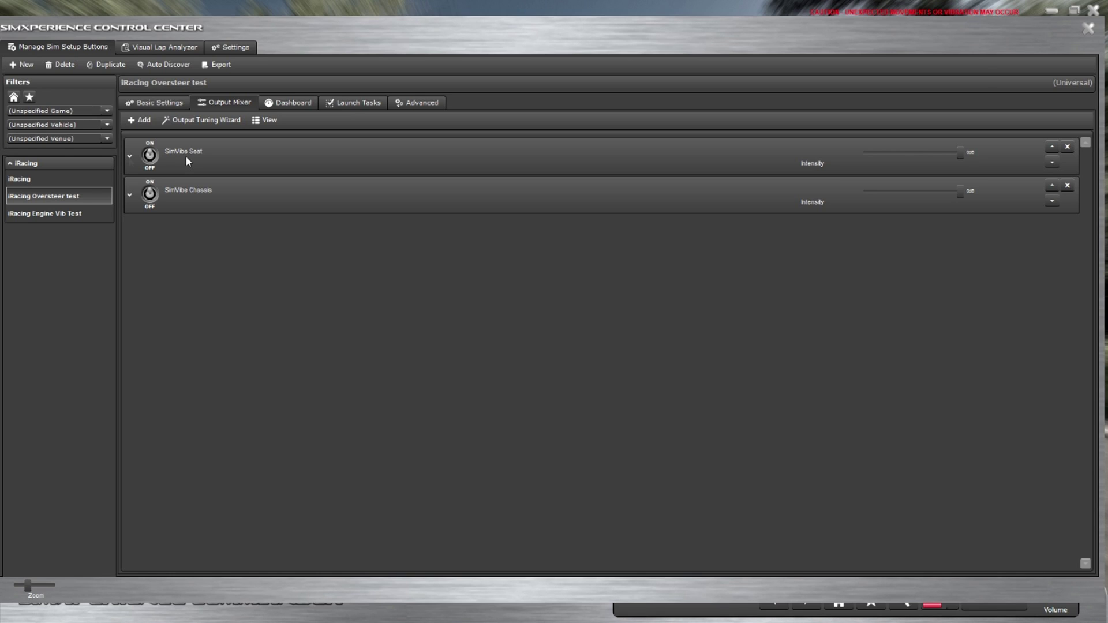
left_click(130, 157)
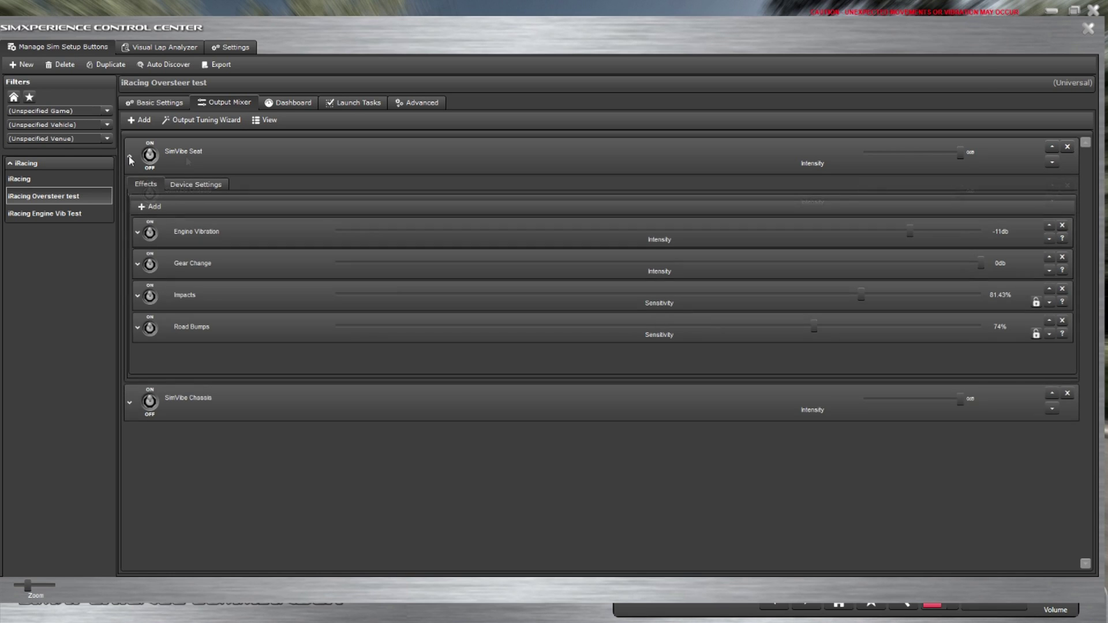
left_click(150, 207)
scroll(361, 277, "down", 2)
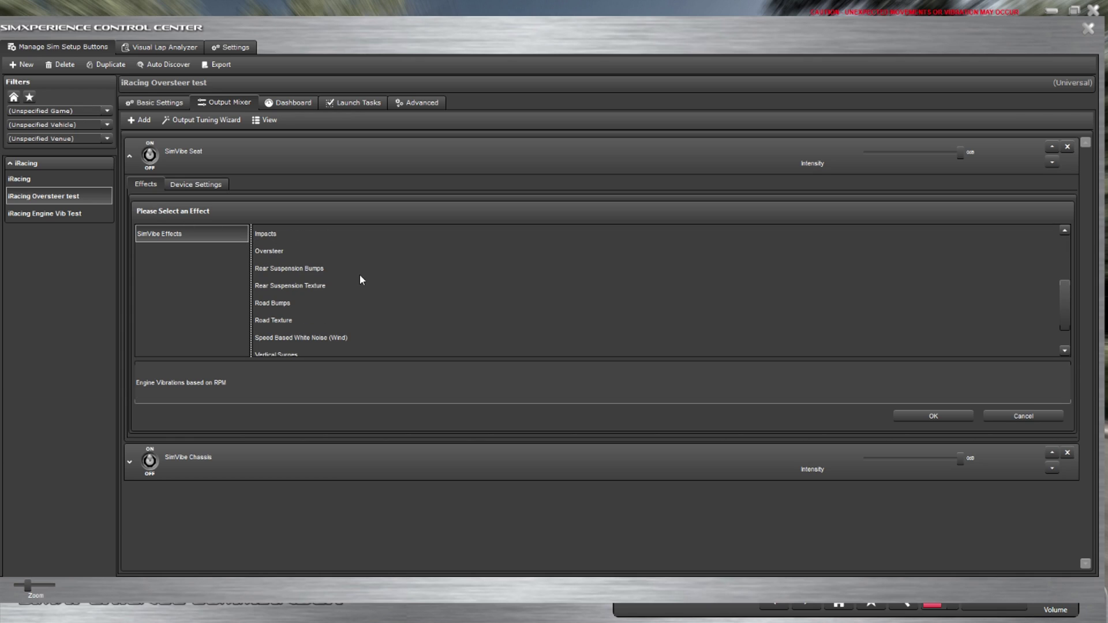
left_click(272, 253)
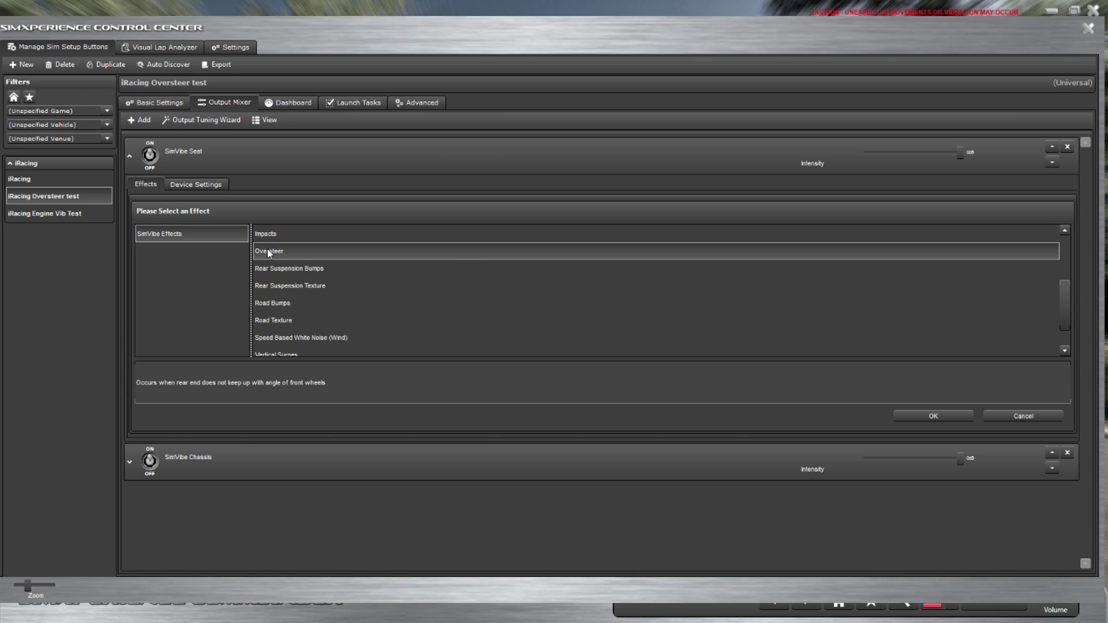
left_click(934, 416)
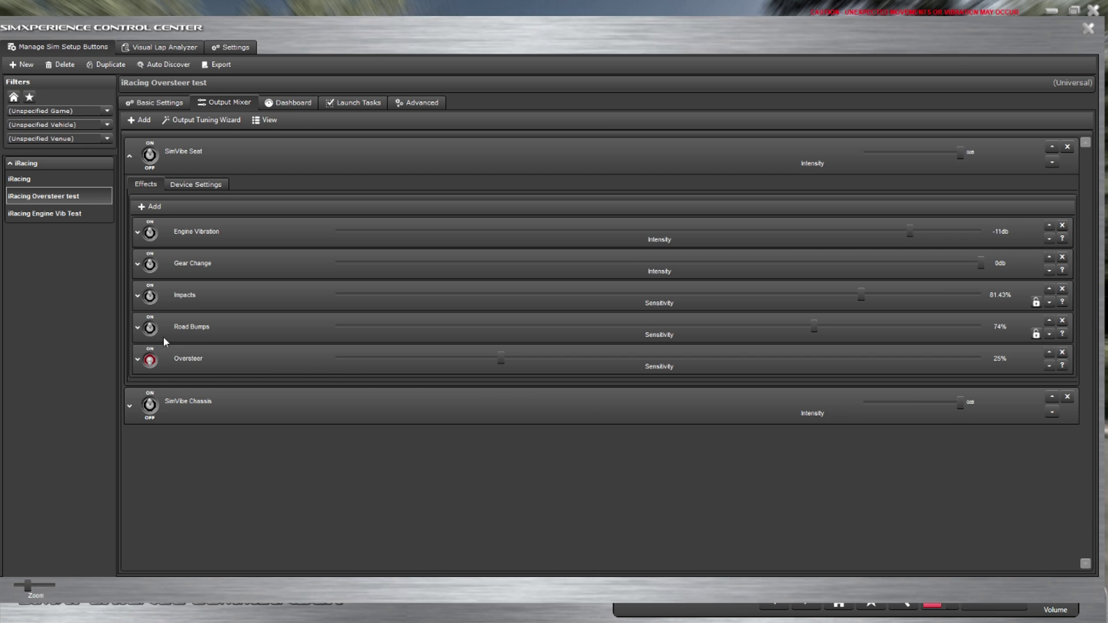
scroll(150, 361, "up", 6)
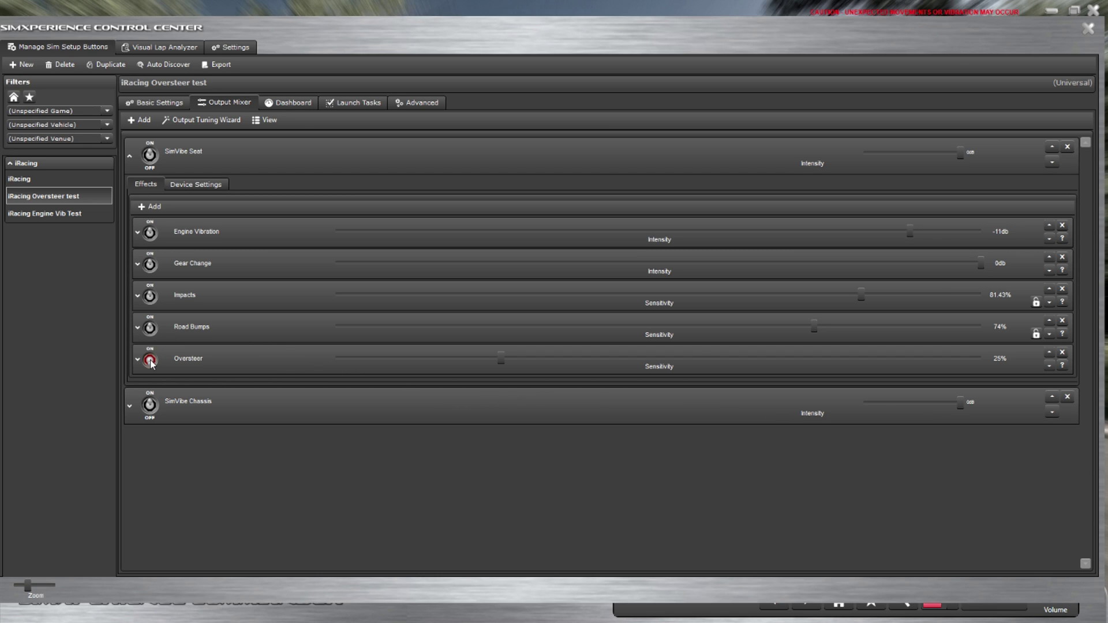
left_click(150, 323)
Nudge Oversteer sensitivity up to about 57% and review its tone settings.
left_click(150, 295)
left_click(150, 265)
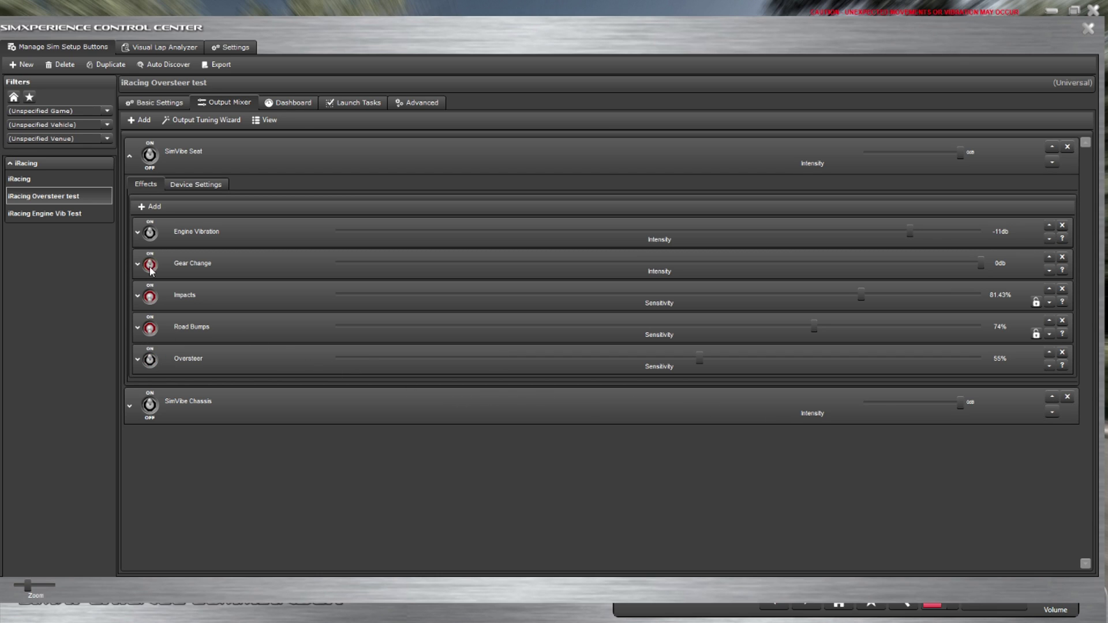
left_click(150, 233)
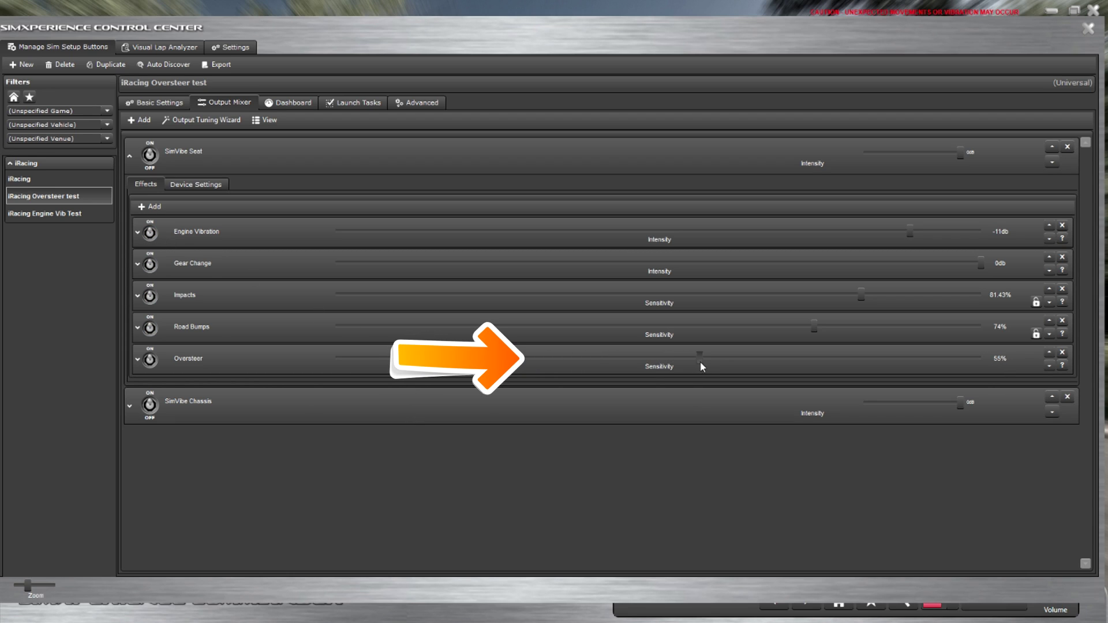
left_click_drag(702, 366, 501, 364)
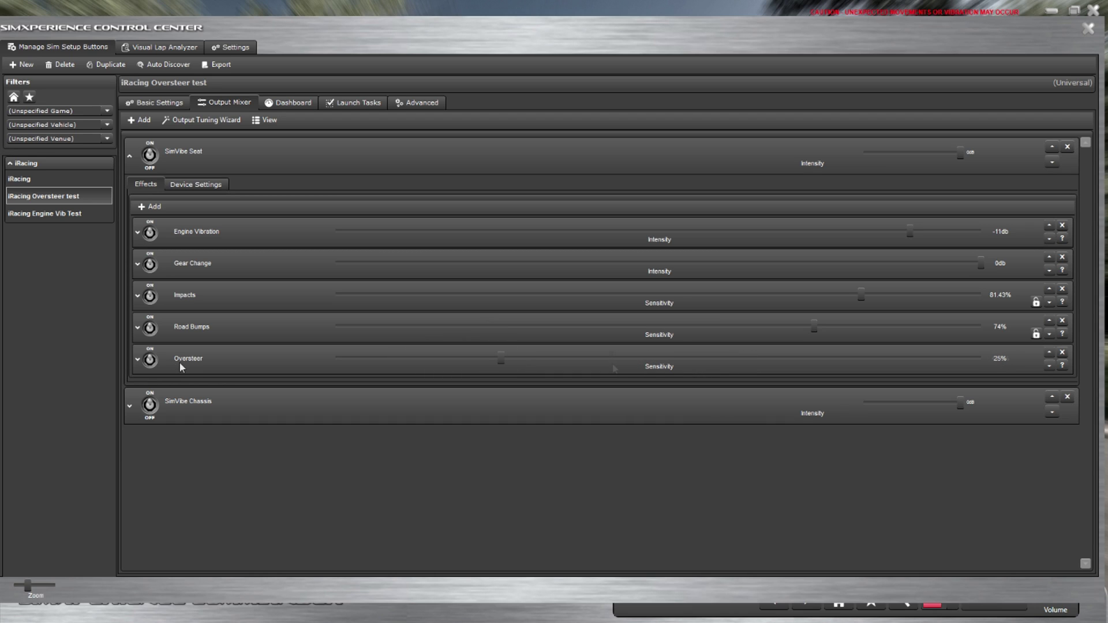
left_click(138, 360)
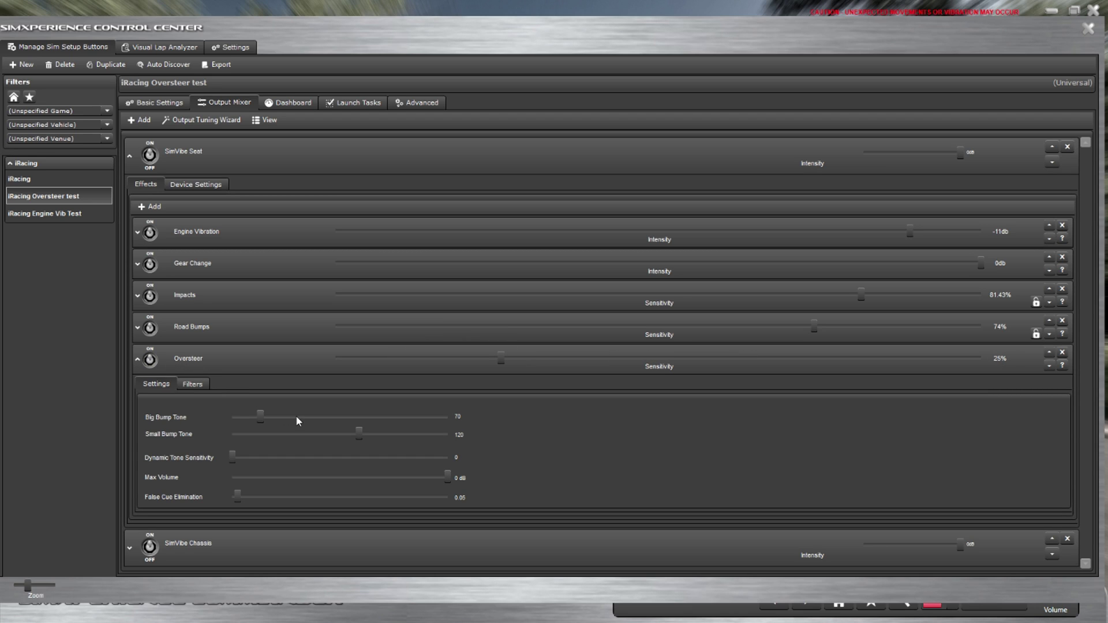
left_click(137, 361)
left_click_drag(500, 358, 679, 360)
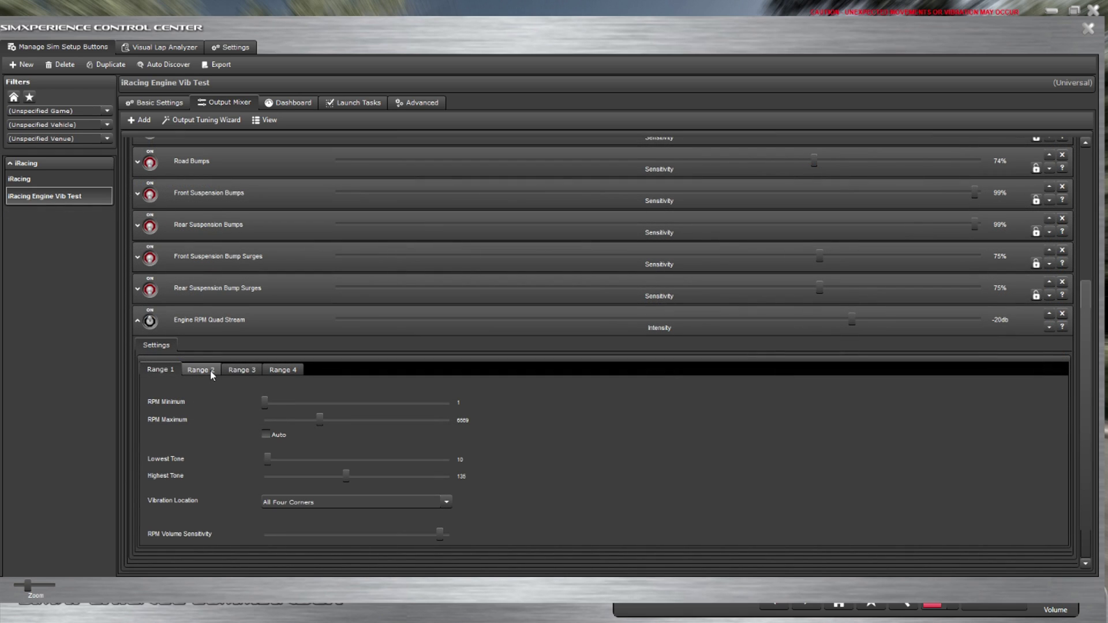
Set Engine RPM Quad Stream Range 2 to about 4588–9675 RPM with lowest tone 7.
left_click(210, 371)
left_click_drag(306, 417, 345, 417)
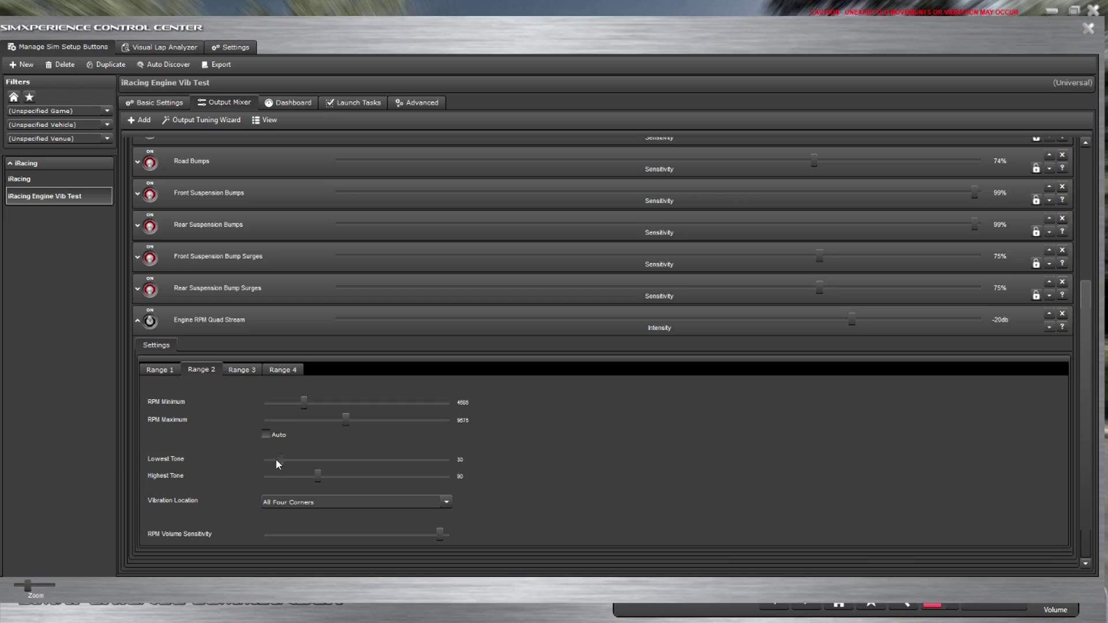
left_click_drag(277, 460, 324, 477)
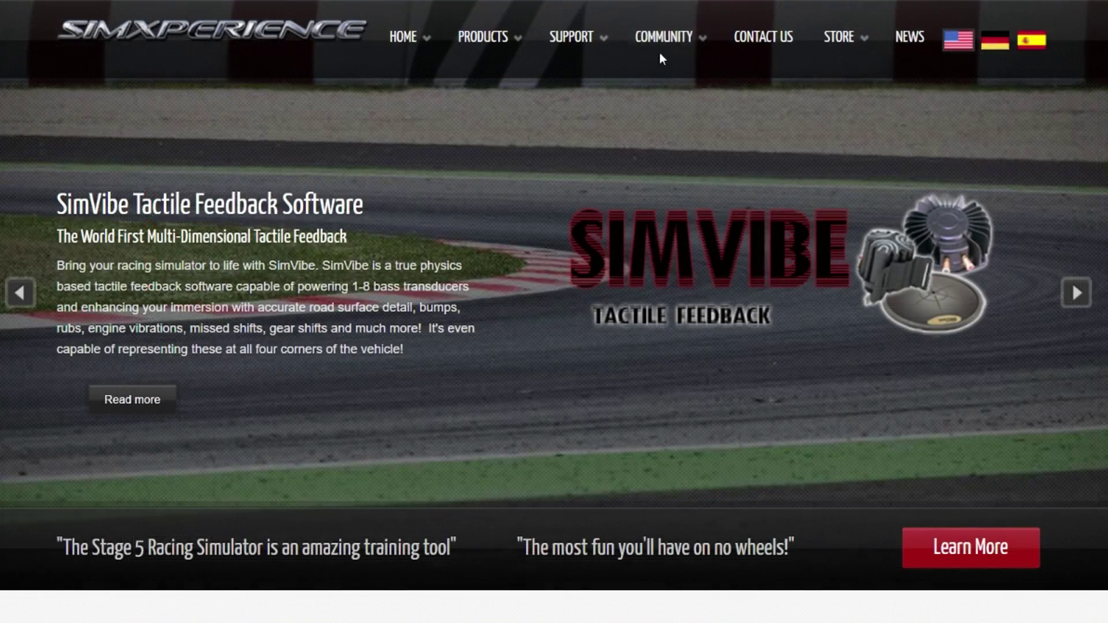
Go to the SimXperience Community Forum's SimVibe Tuning board.
mouse_move(660, 55)
left_click(648, 74)
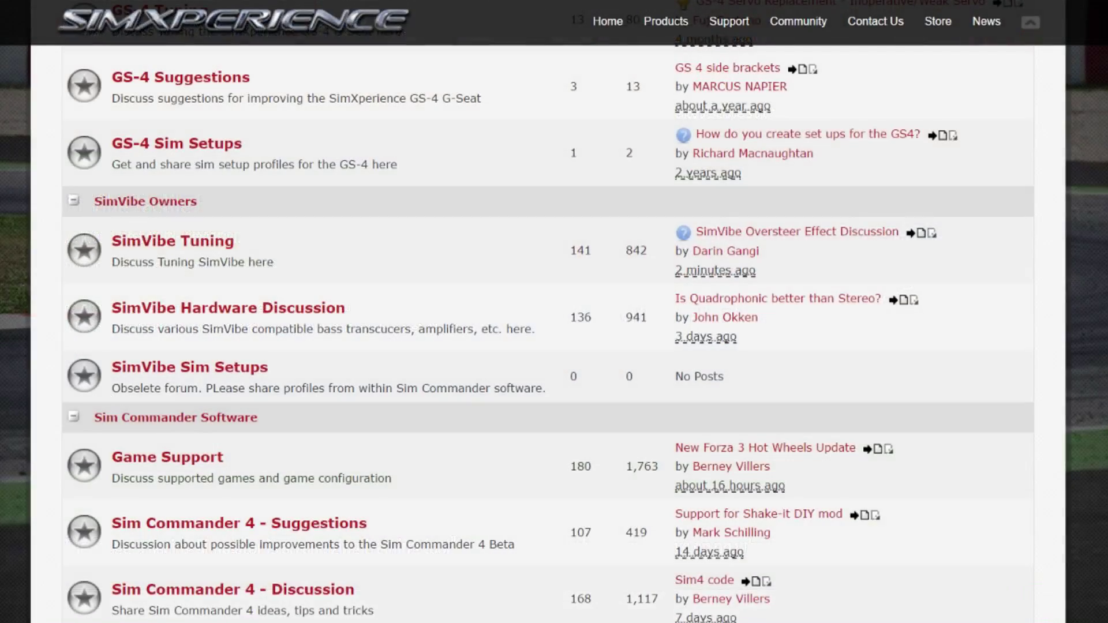
left_click(228, 242)
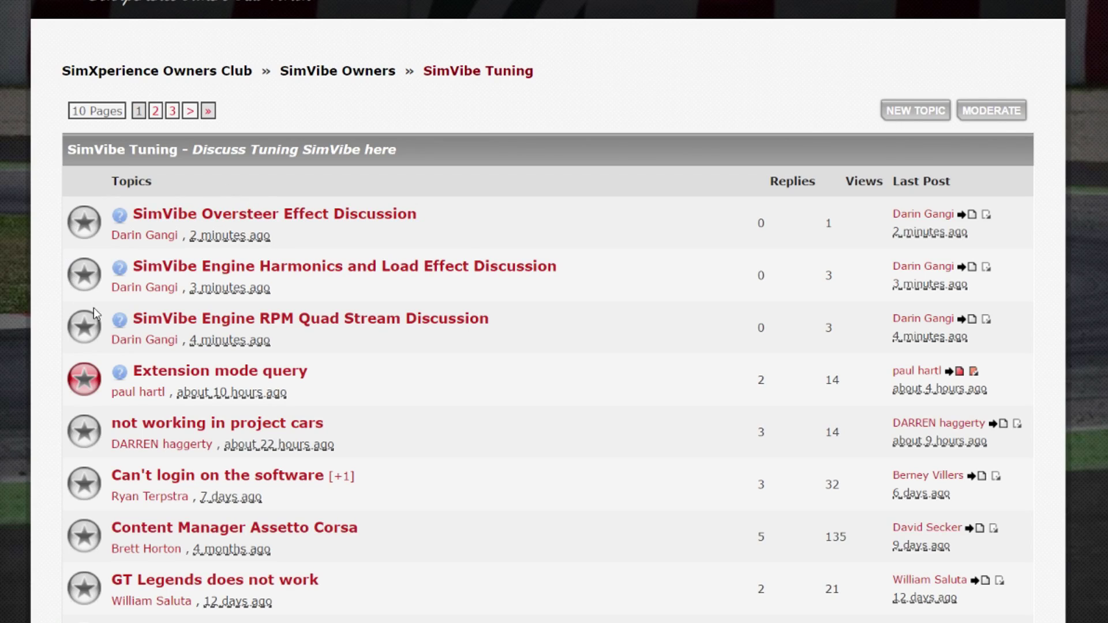